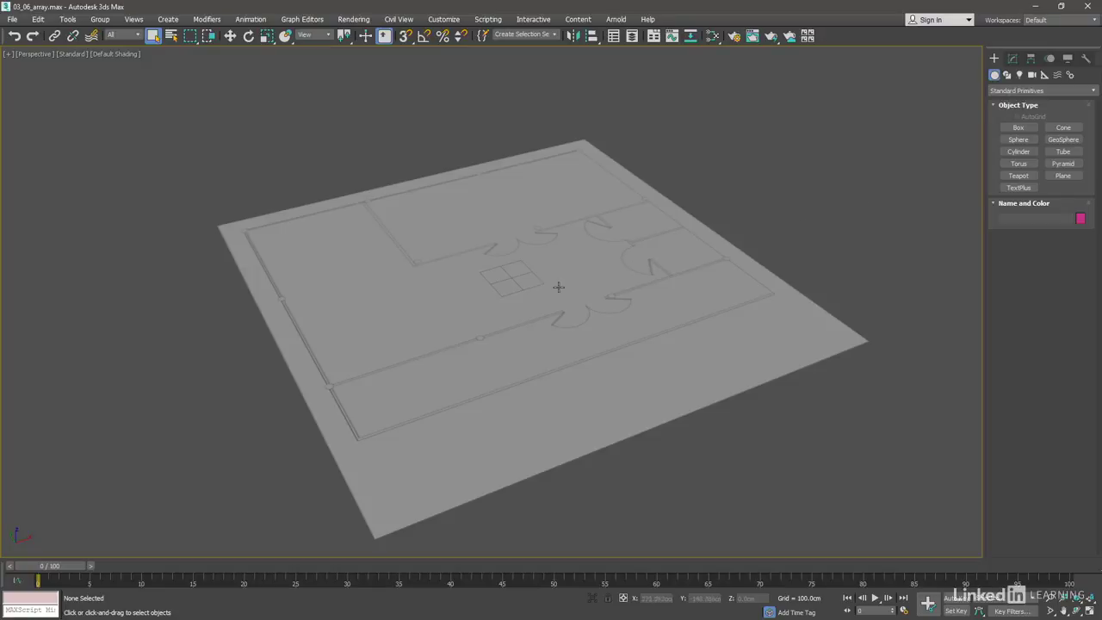
# Orbit the Perspective view to a near top-down look and select the floor plan plane
pyautogui.keyDown('alt'); pyautogui.moveTo(558, 332); pyautogui.dragTo(490, 307, button='middle'); pyautogui.keyUp('alt')
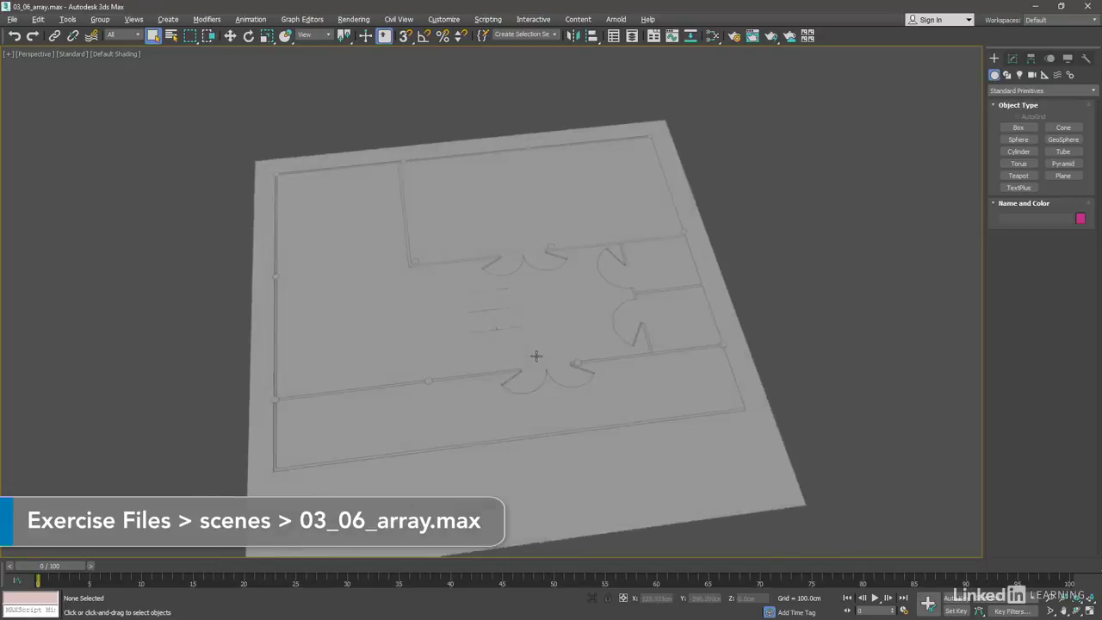
pyautogui.click(383, 148)
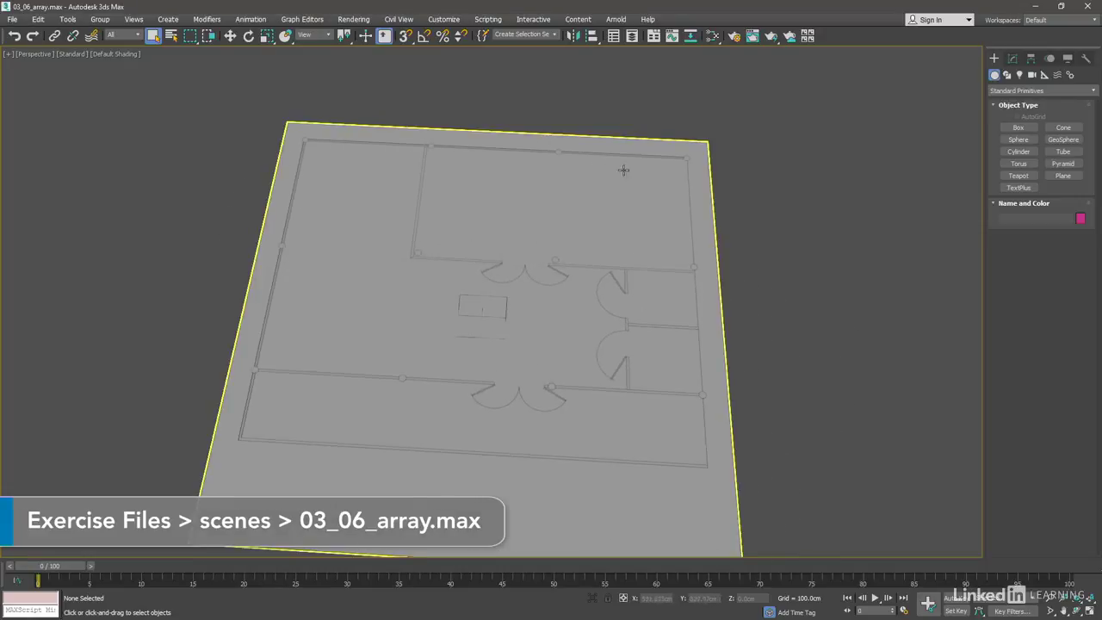
pyautogui.click(156, 347)
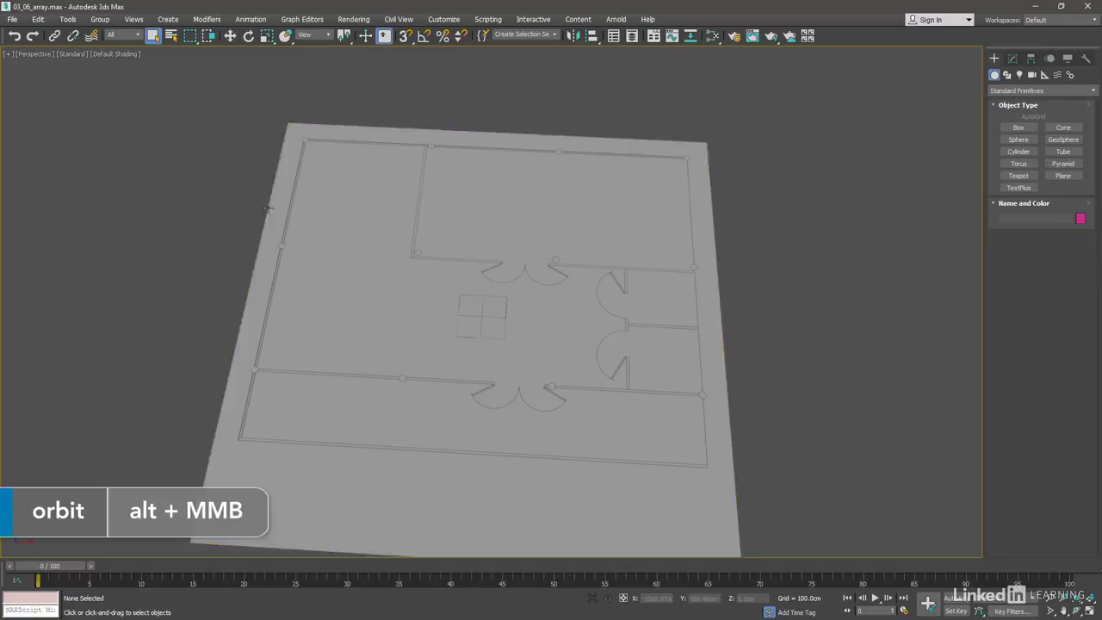
pyautogui.click(297, 156)
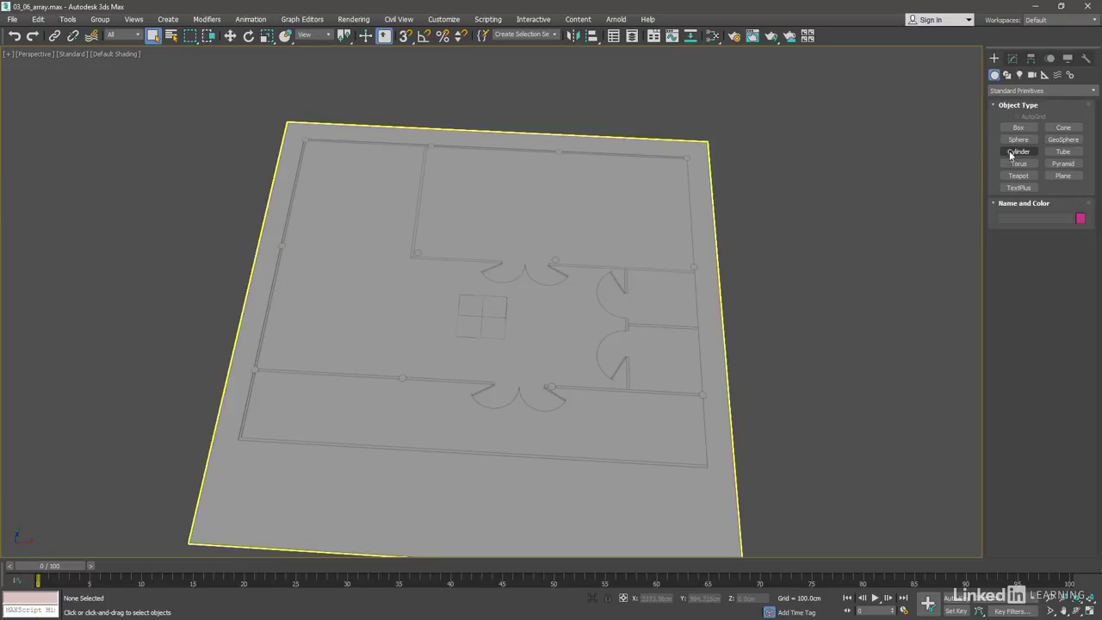
# Draw a standard-primitive cylinder near the centre of the floor plan
pyautogui.click(999, 70)
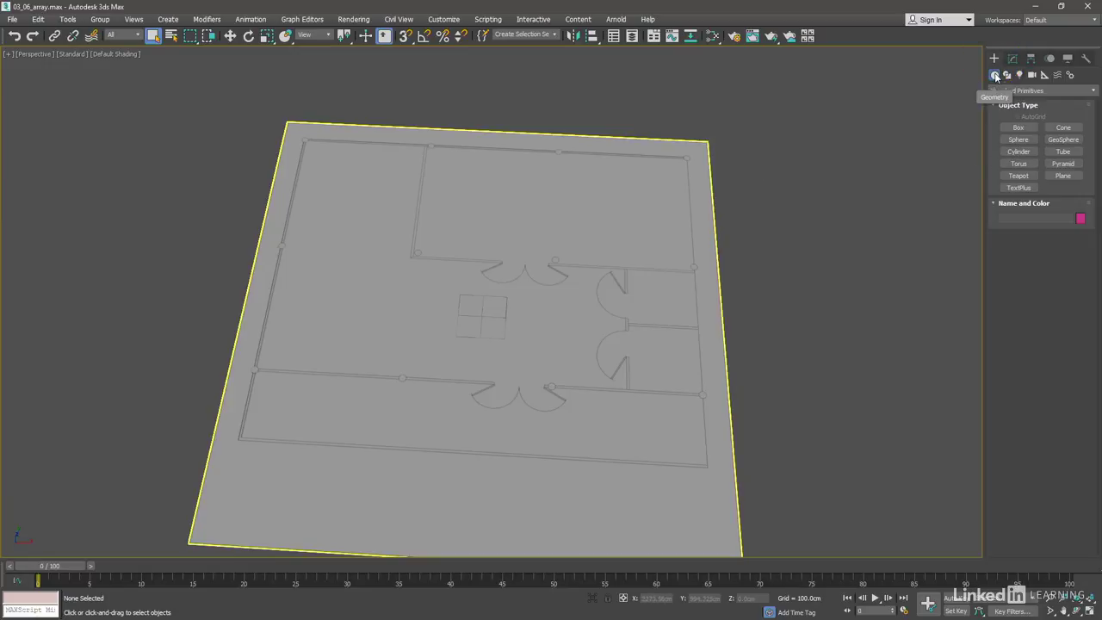
pyautogui.click(1020, 150)
pyautogui.moveTo(525, 321); pyautogui.dragTo(526, 321)
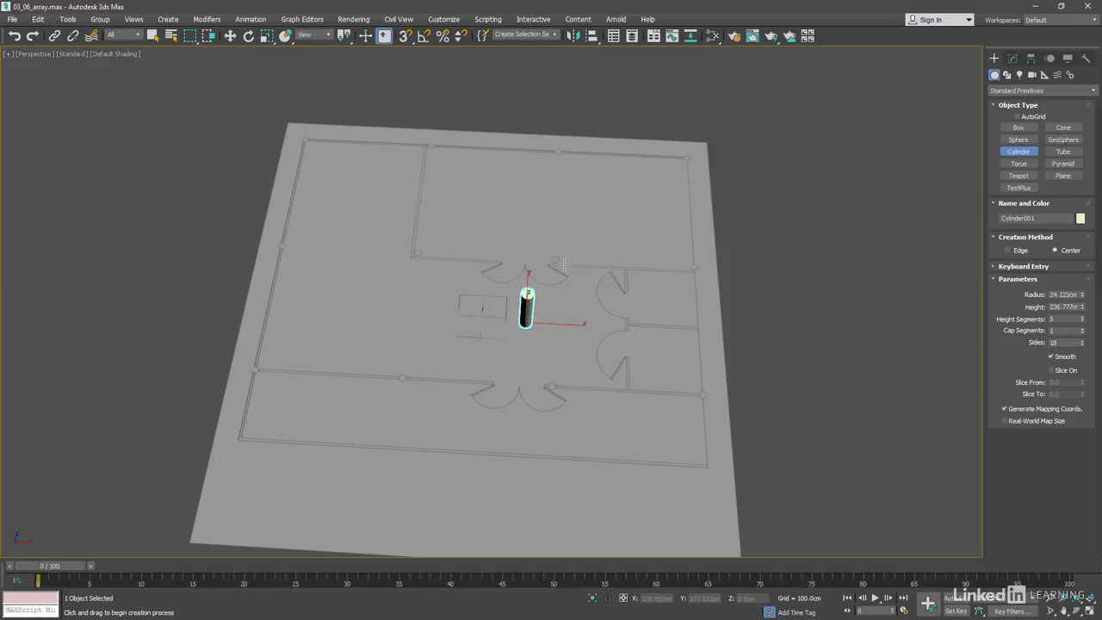
pyautogui.rightClick(757, 255)
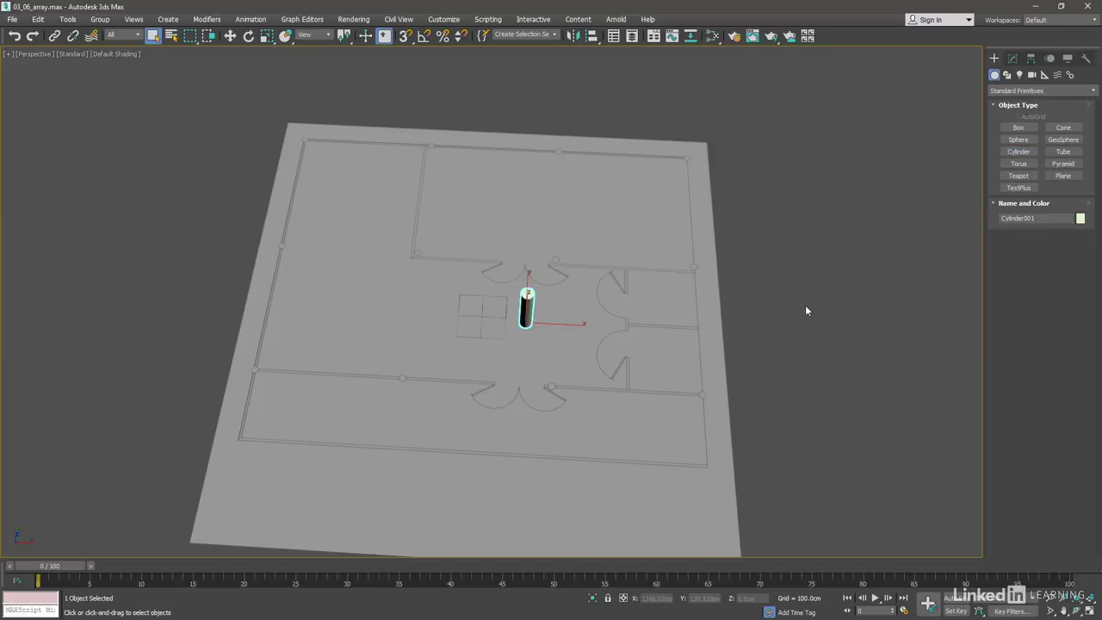
pyautogui.moveTo(805, 310)
pyautogui.keyDown('alt'); pyautogui.mouseDown(button='middle')
pyautogui.moveTo(797, 291)
pyautogui.moveTo(818, 257)
pyautogui.mouseUp(button='middle'); pyautogui.keyUp('alt')
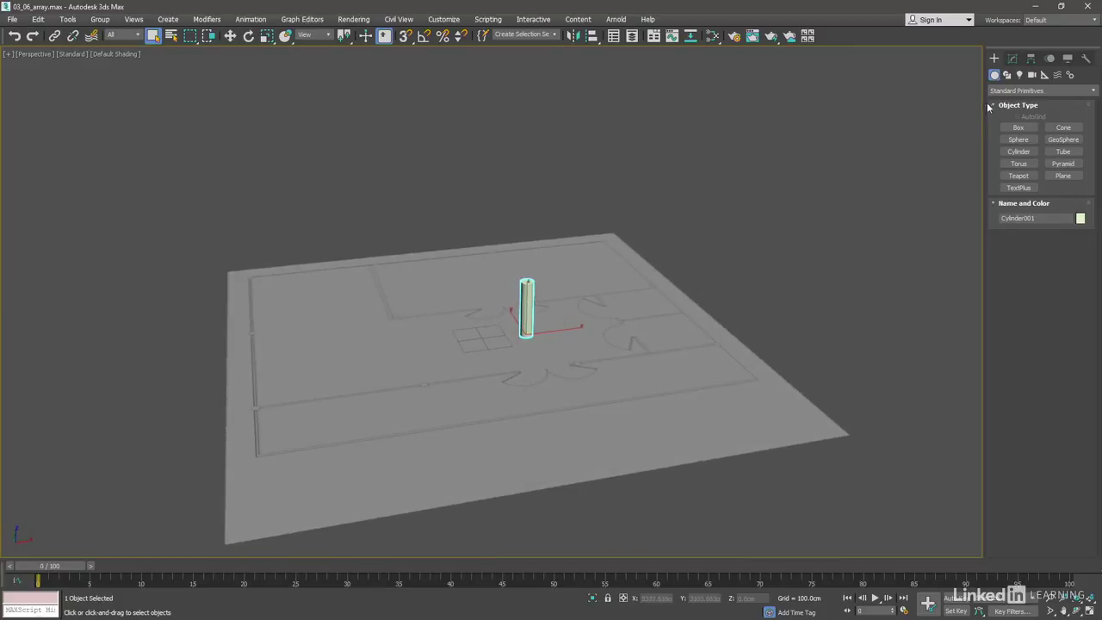
# Rename the cylinder 'column 001' and bring up its object colour choices
pyautogui.click(1014, 62)
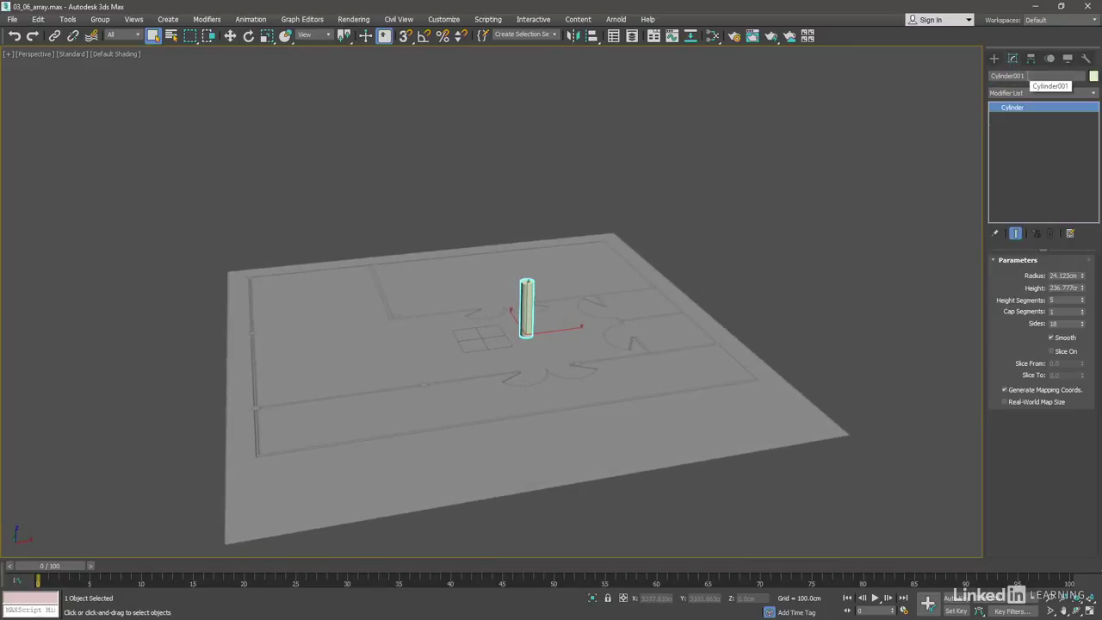
pyautogui.click(1012, 76)
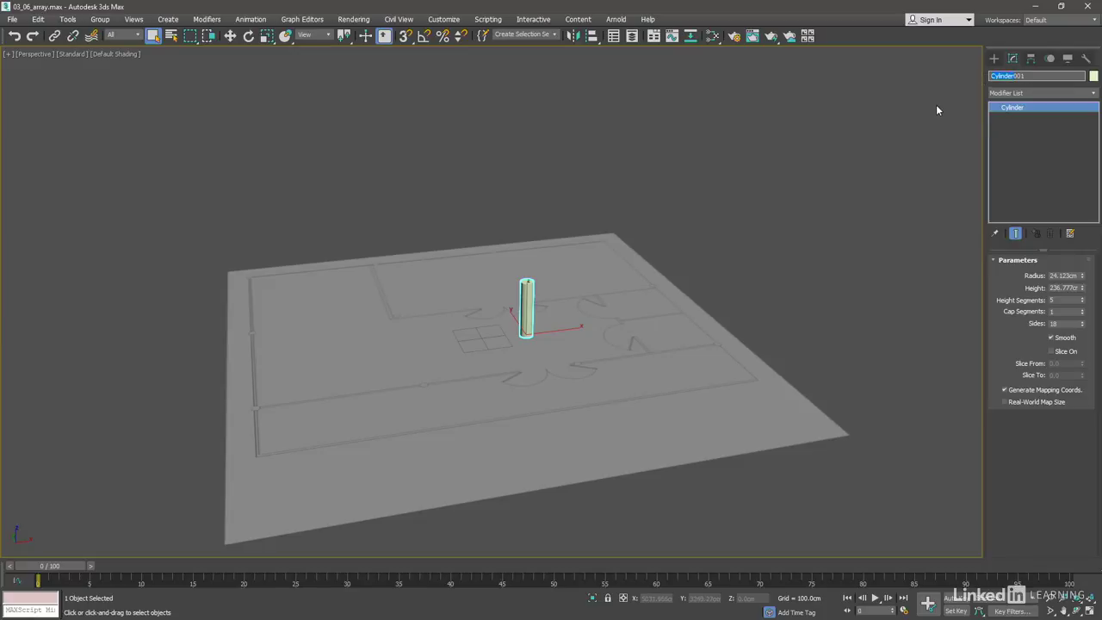
pyautogui.write('col01column 001')
pyautogui.press('Return')
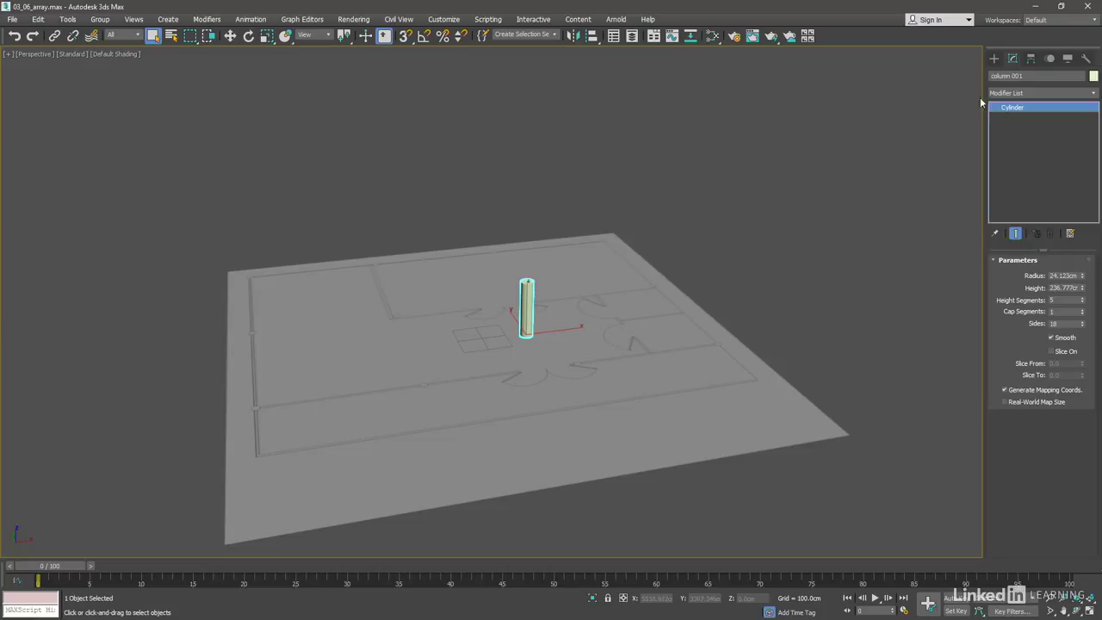
pyautogui.click(1093, 76)
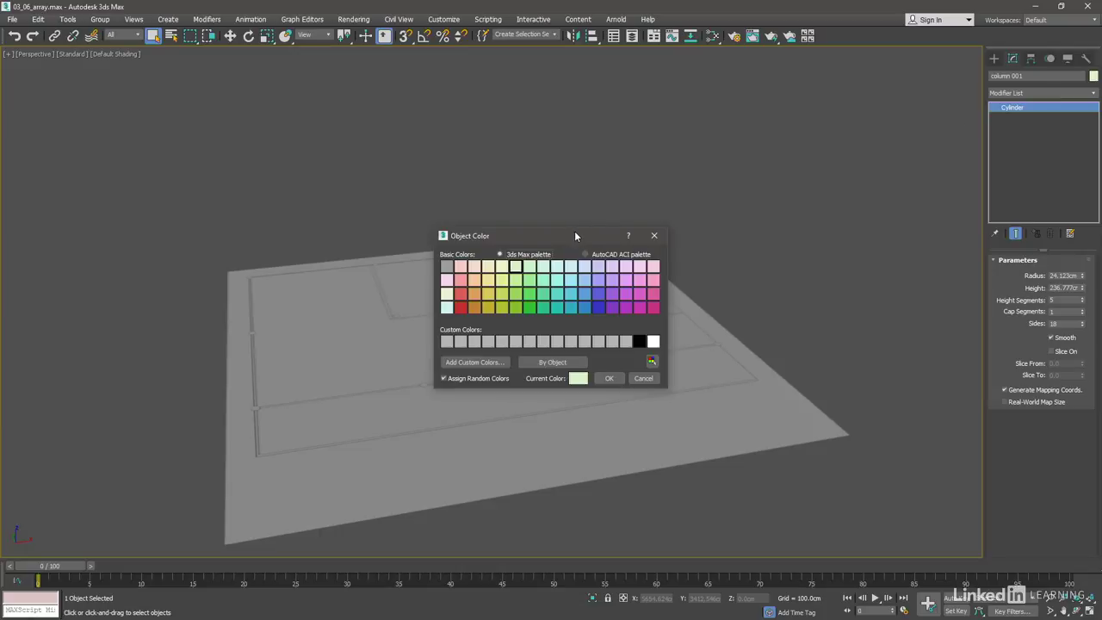
# Add a first custom grey colour with Value 50
pyautogui.moveTo(575, 235); pyautogui.dragTo(570, 237)
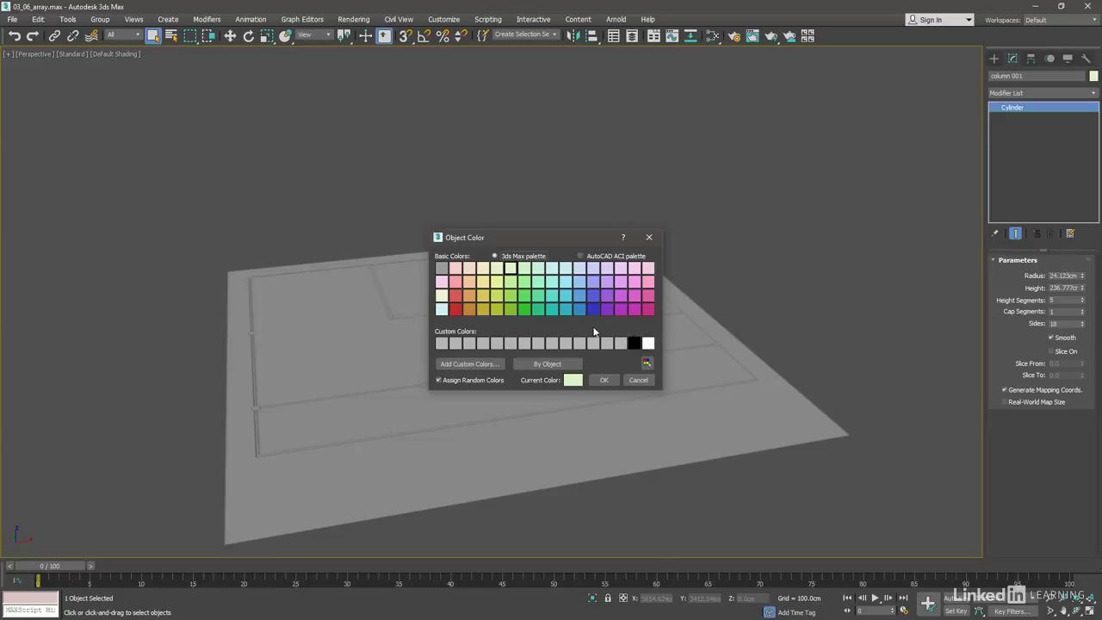
pyautogui.click(482, 369)
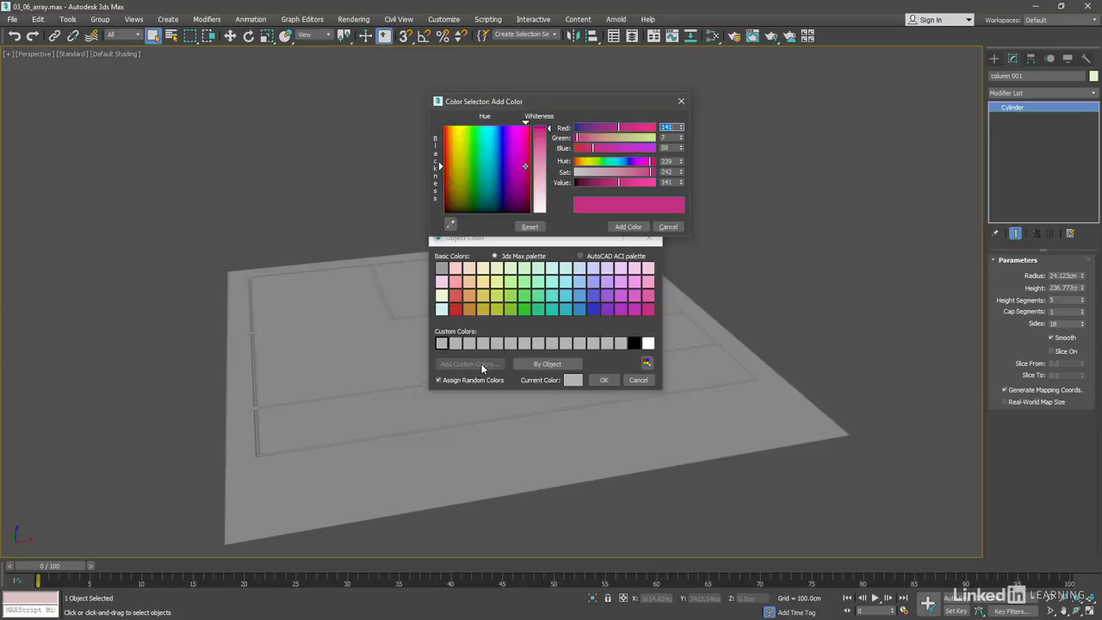
pyautogui.moveTo(534, 104); pyautogui.dragTo(512, 81)
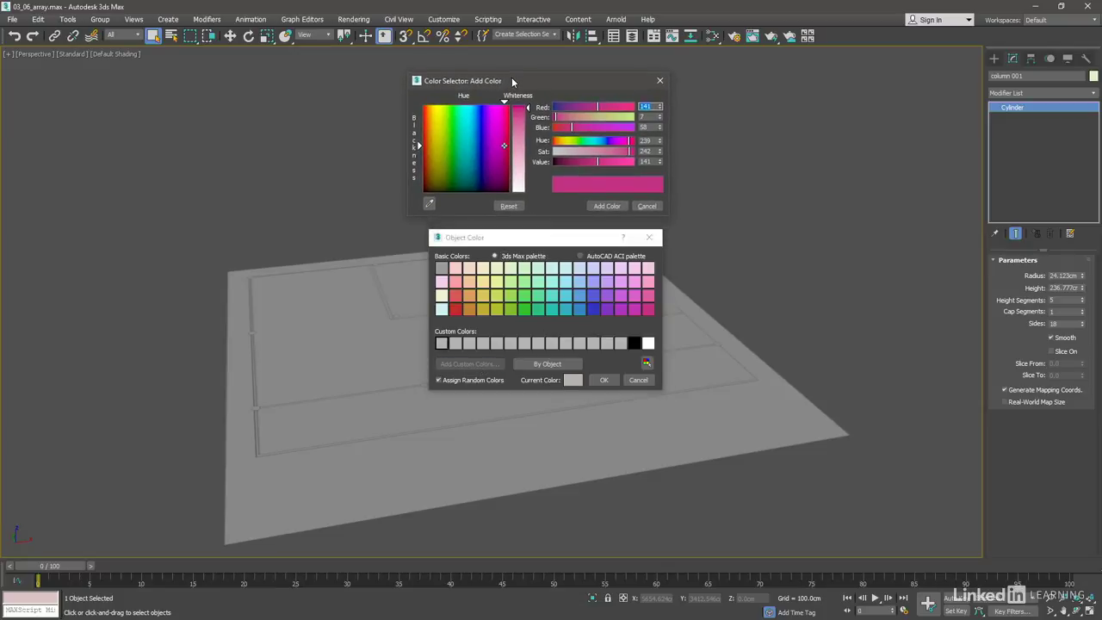
pyautogui.click(441, 343)
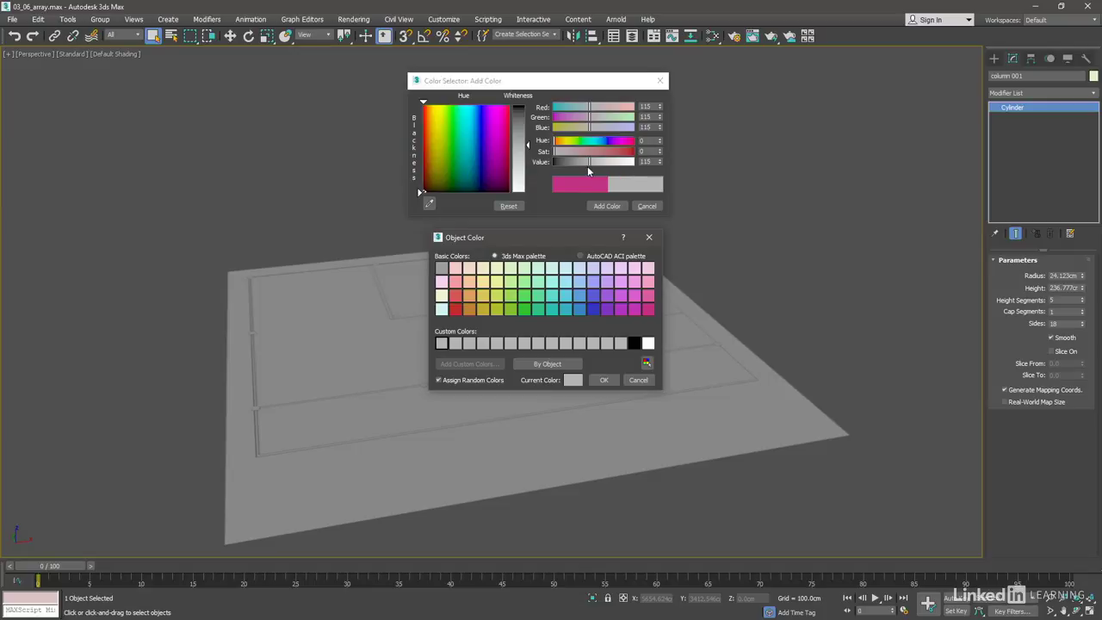
pyautogui.click(645, 162)
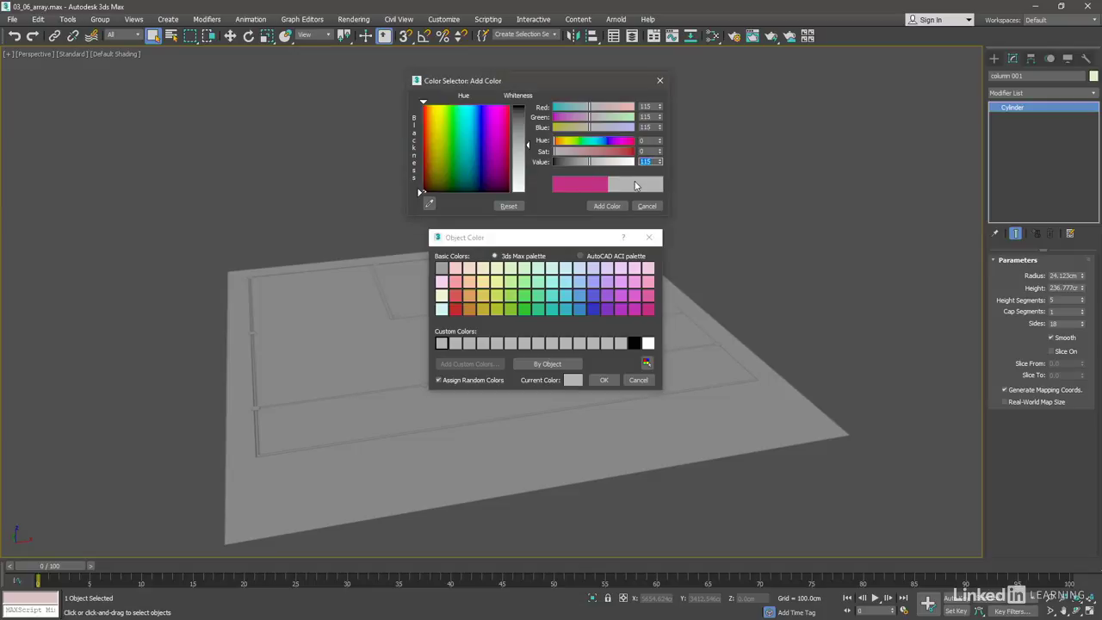
pyautogui.write('50')
pyautogui.click(607, 206)
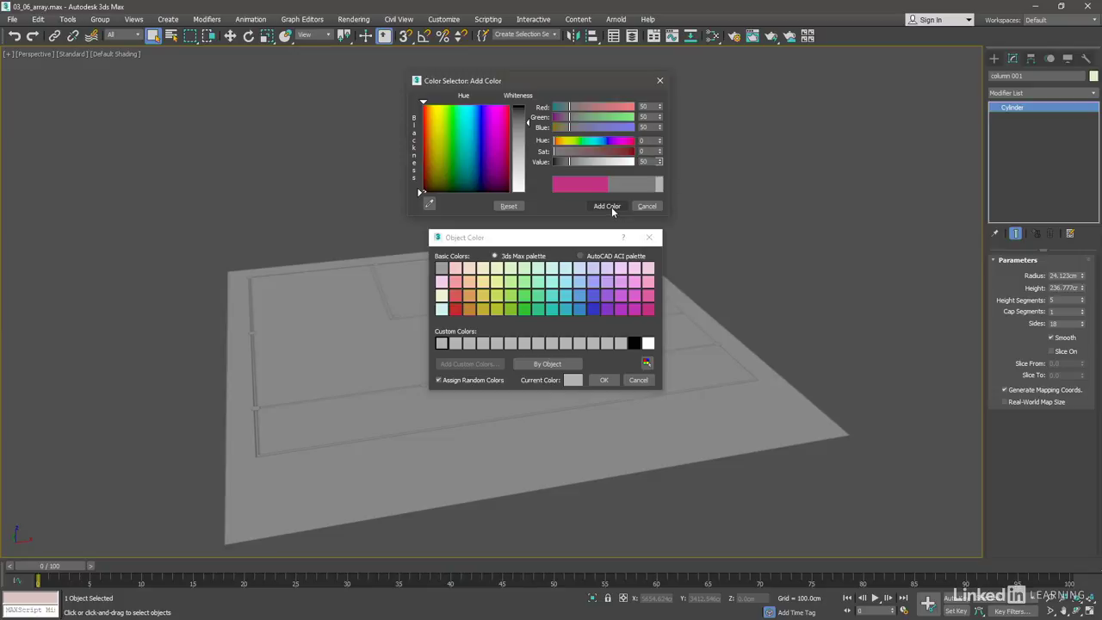
# Add custom greys with Value 40 and 30, then choose the darkest grey
pyautogui.click(456, 344)
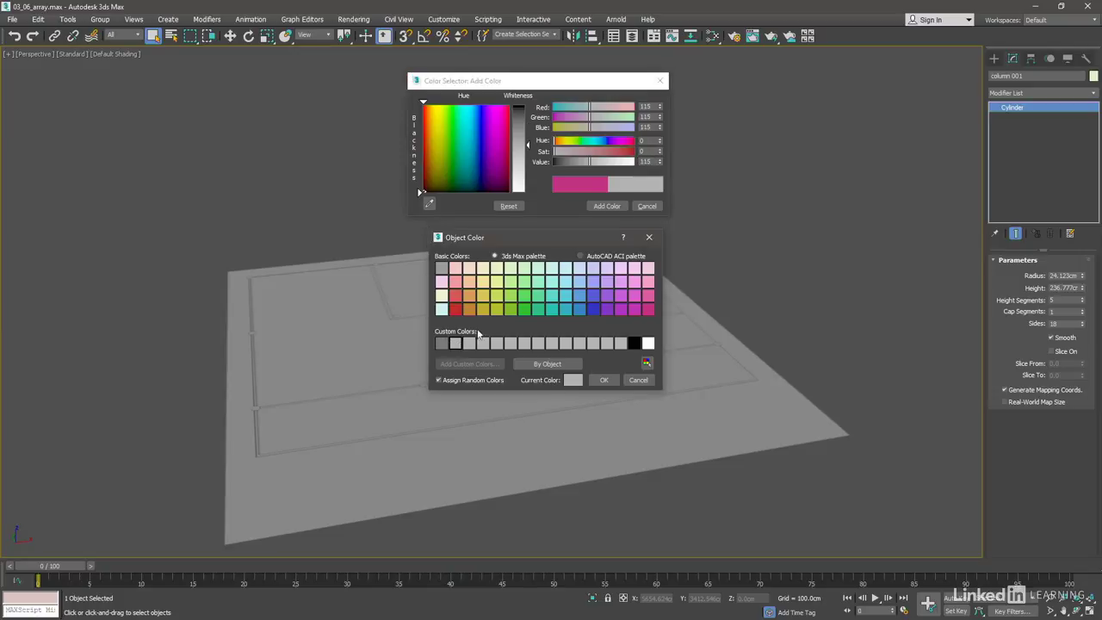
pyautogui.click(638, 182)
pyautogui.doubleClick(645, 161)
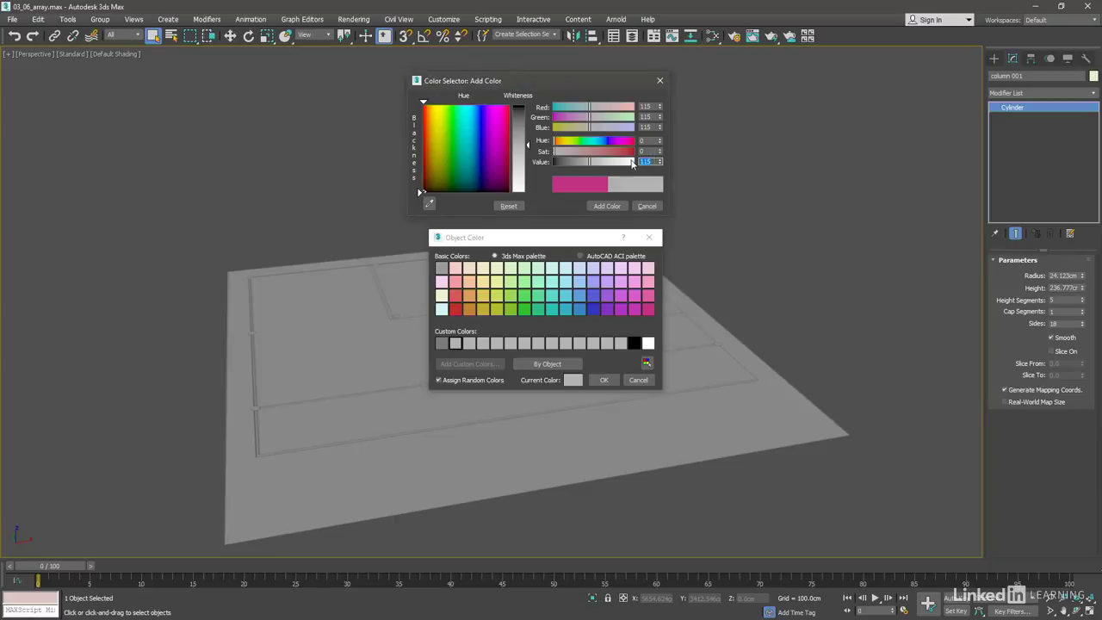
pyautogui.write('40')
pyautogui.click(610, 208)
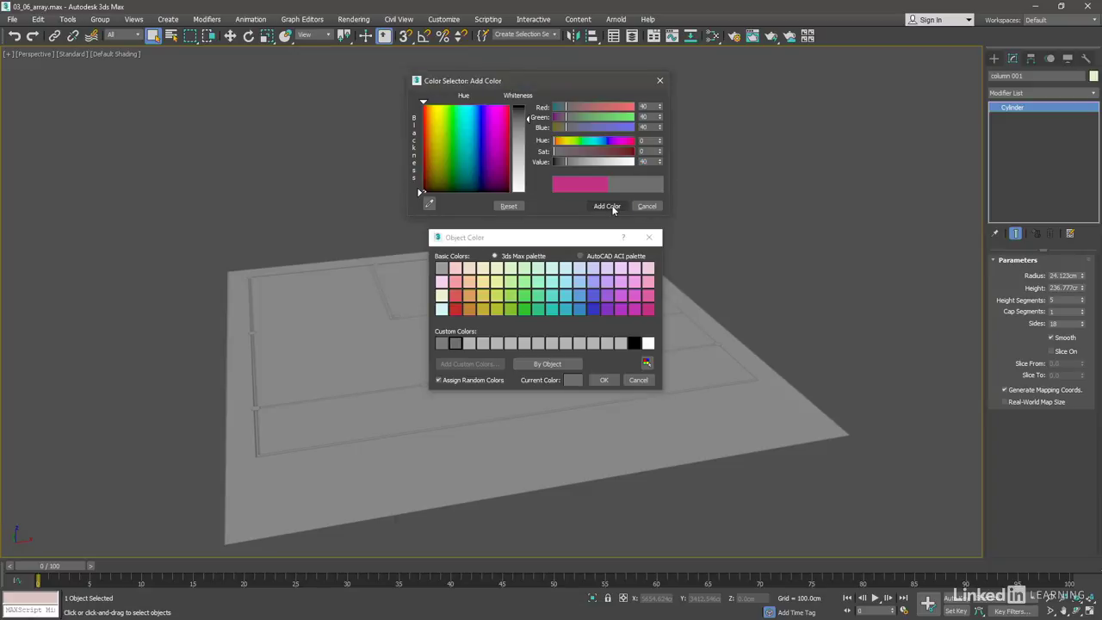
pyautogui.click(470, 343)
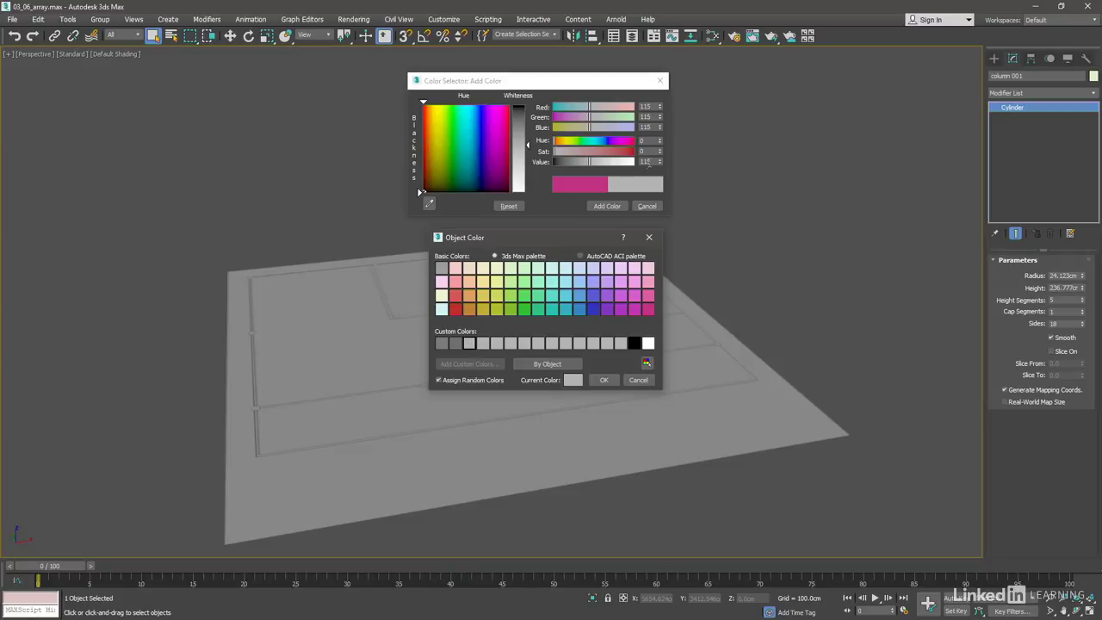
pyautogui.doubleClick(647, 162)
pyautogui.write('30')
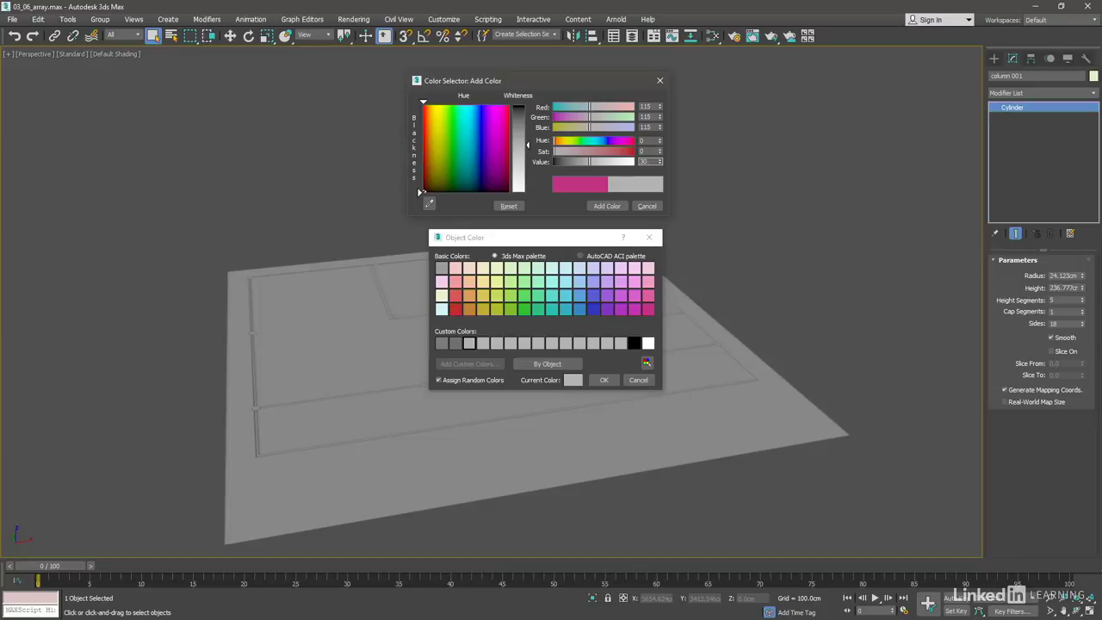
pyautogui.click(606, 206)
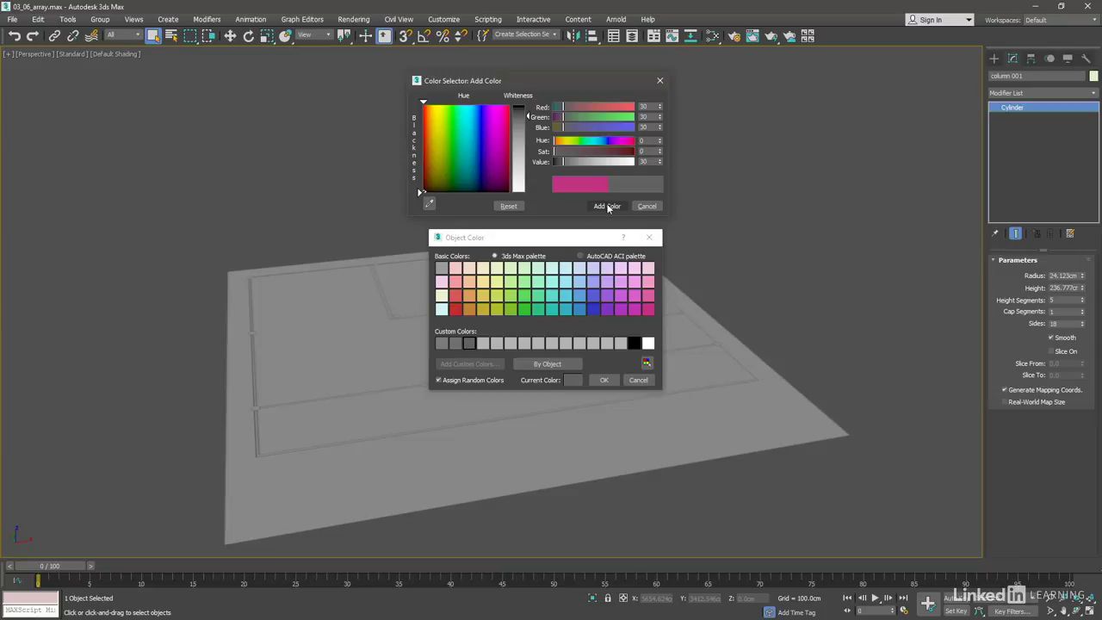
pyautogui.click(659, 81)
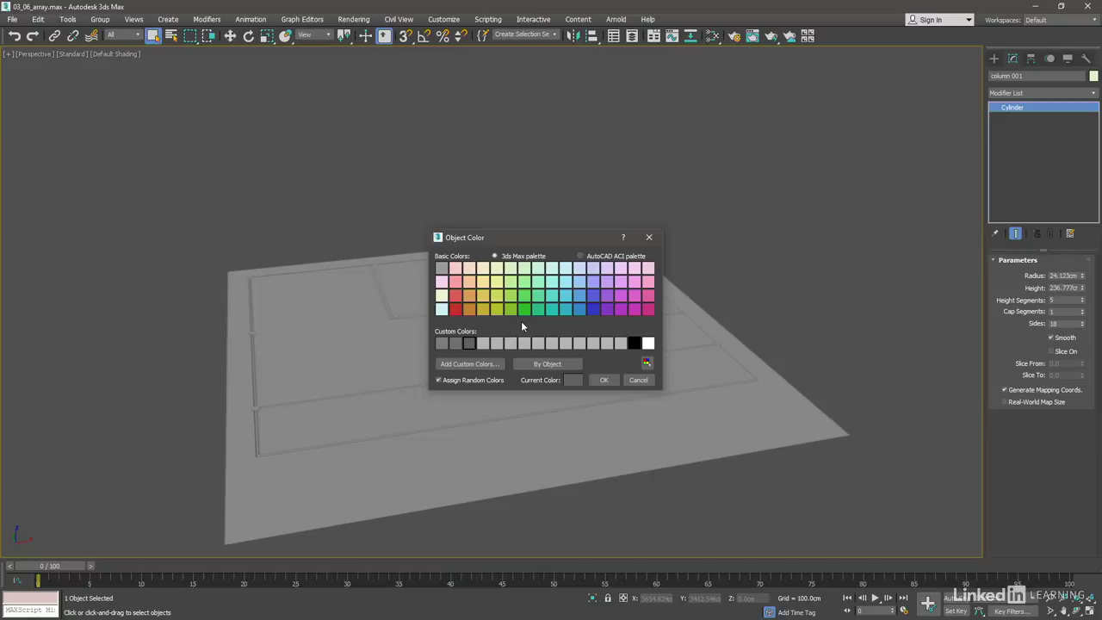
pyautogui.click(468, 344)
# Apply the dark grey colour to the column and reselect it
pyautogui.click(599, 382)
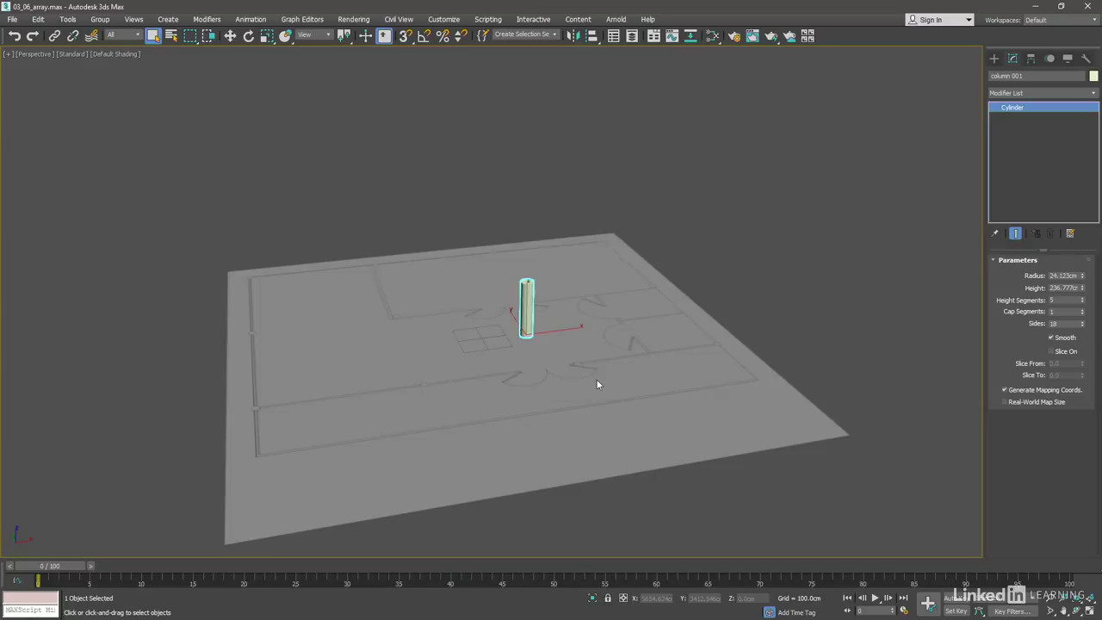
pyautogui.click(731, 228)
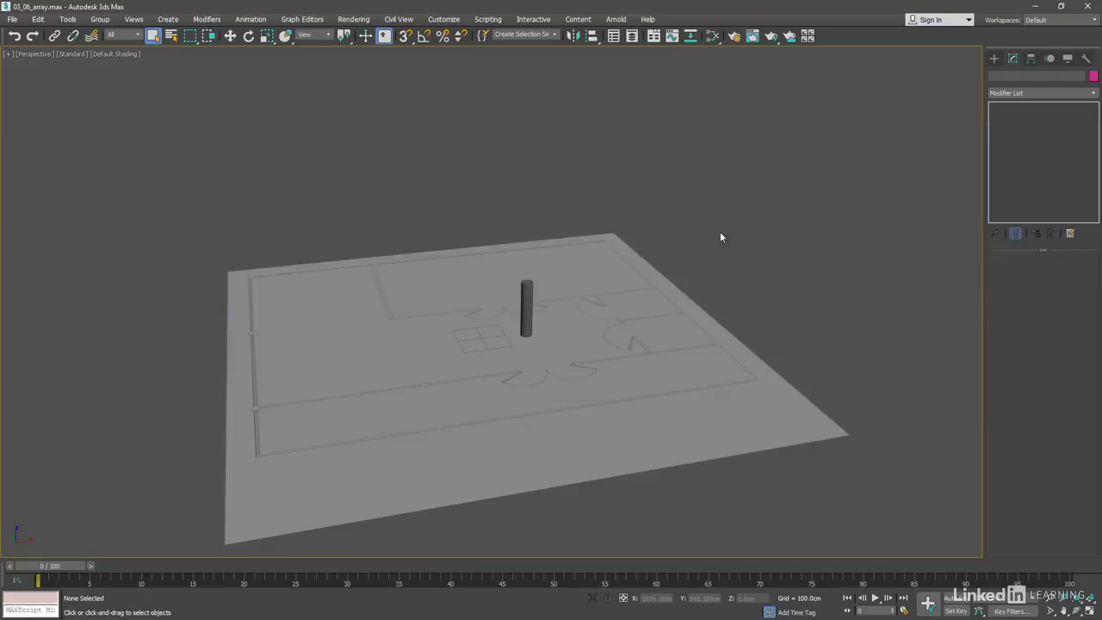
pyautogui.click(527, 312)
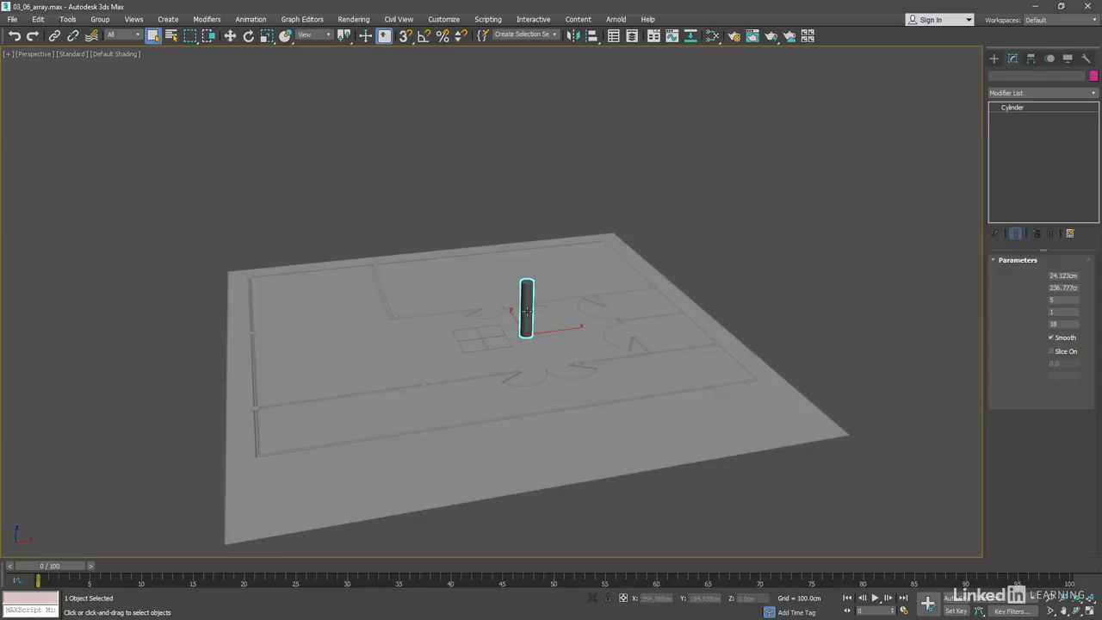
pyautogui.click(746, 259)
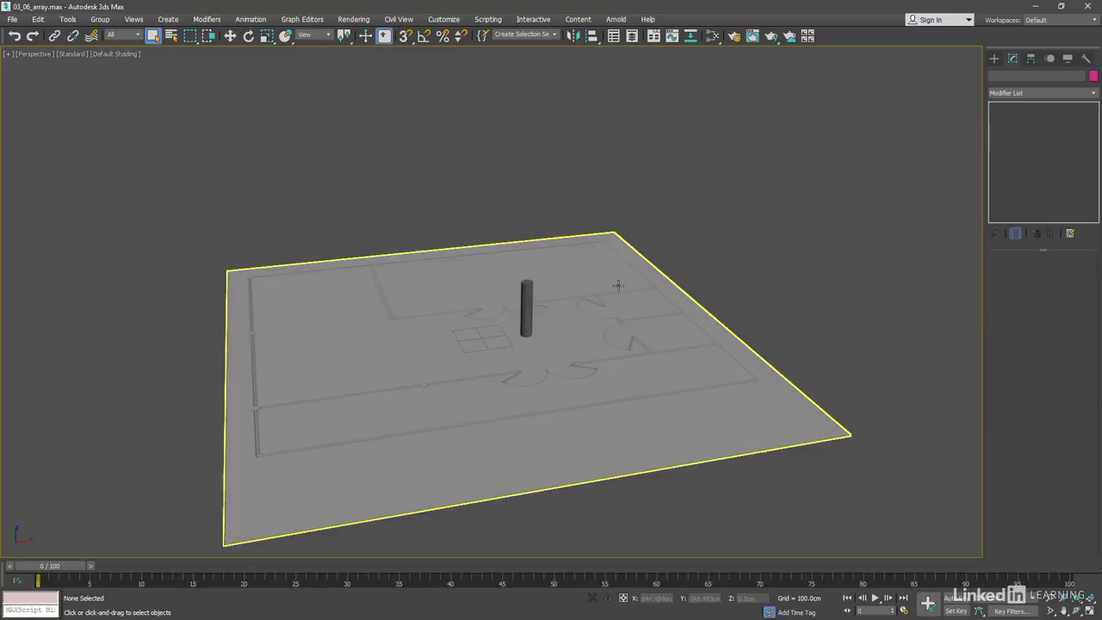
pyautogui.click(527, 308)
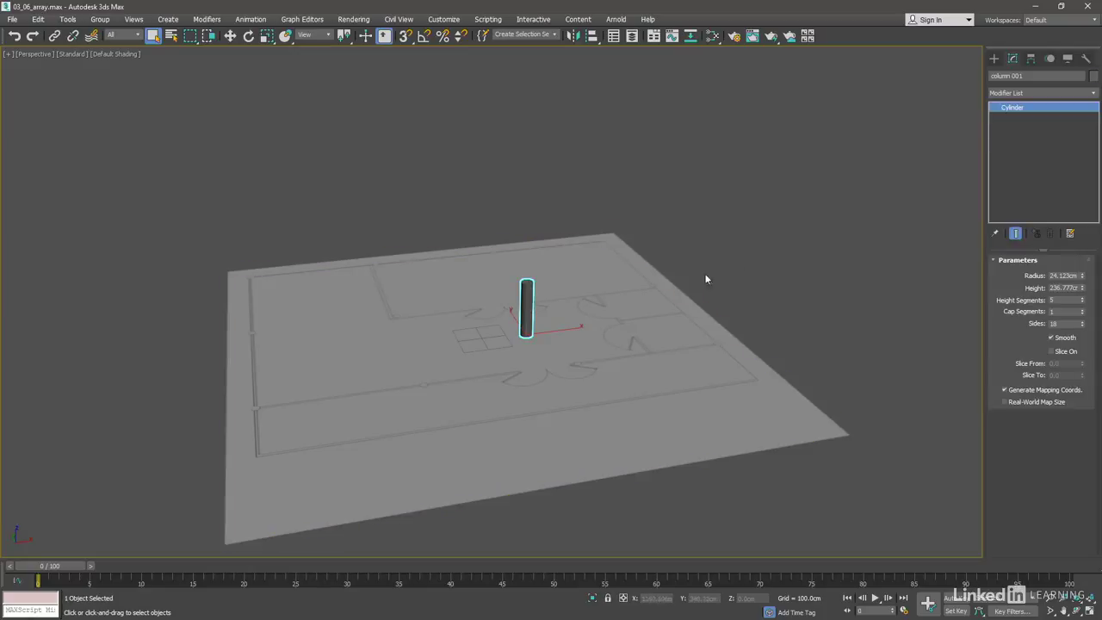
# Set the column's radius to 15 cm and height to 400 cm
pyautogui.doubleClick(1051, 274)
pyautogui.write('15')
pyautogui.press('Tab')
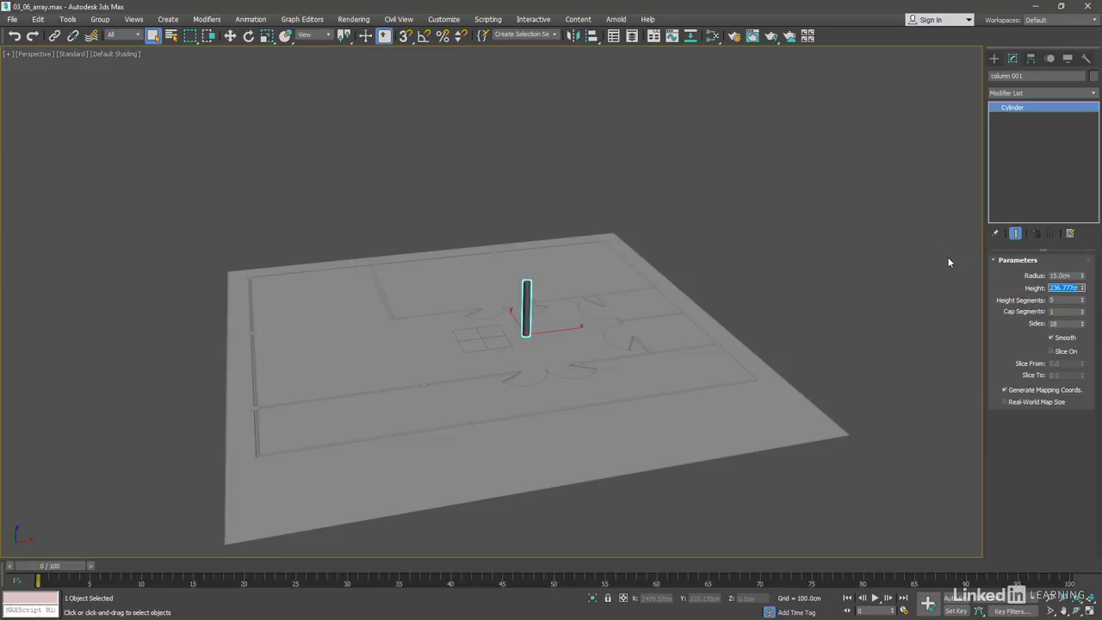
pyautogui.write('400')
pyautogui.press('Tab')
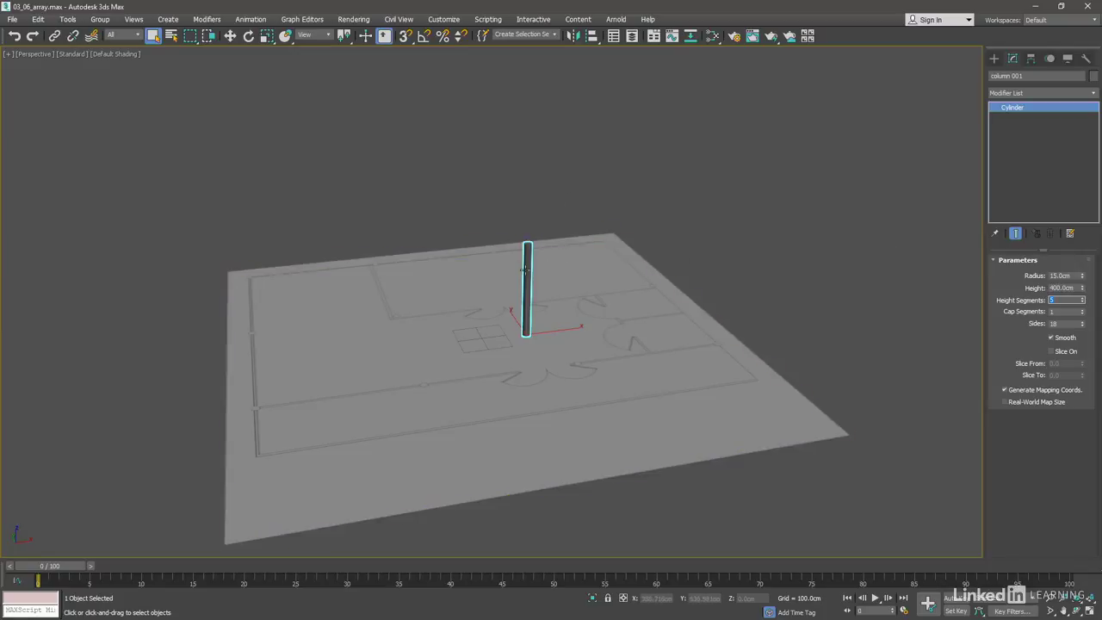
pyautogui.rightClick(687, 223)
pyautogui.click(665, 220)
# Frame the column with edged faces shown and give it 36 sides
pyautogui.press('z')
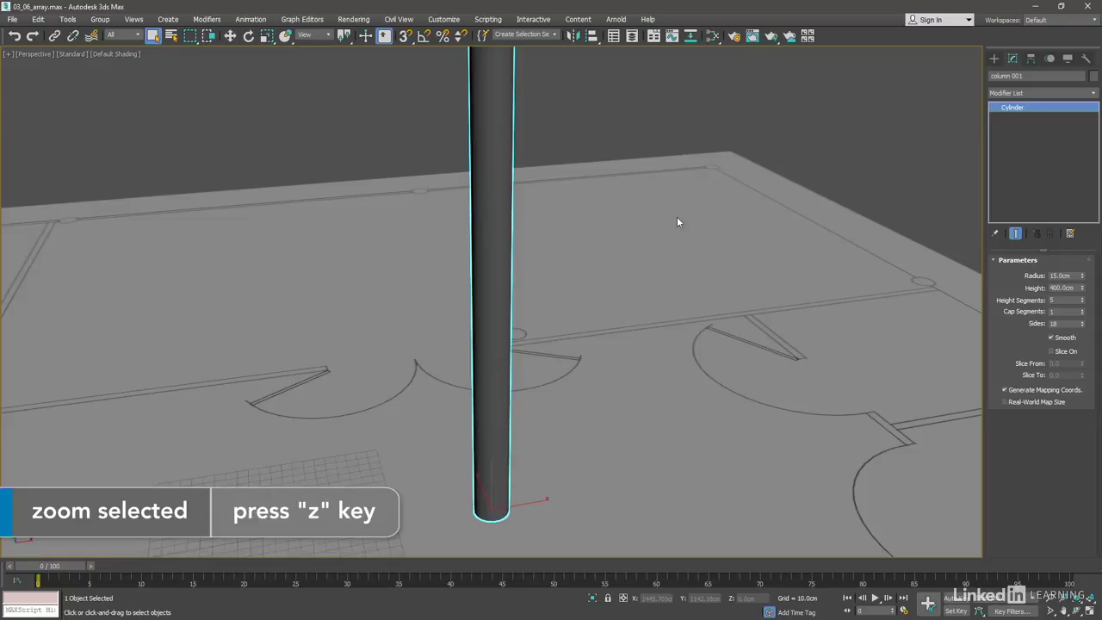
pyautogui.press('F4')
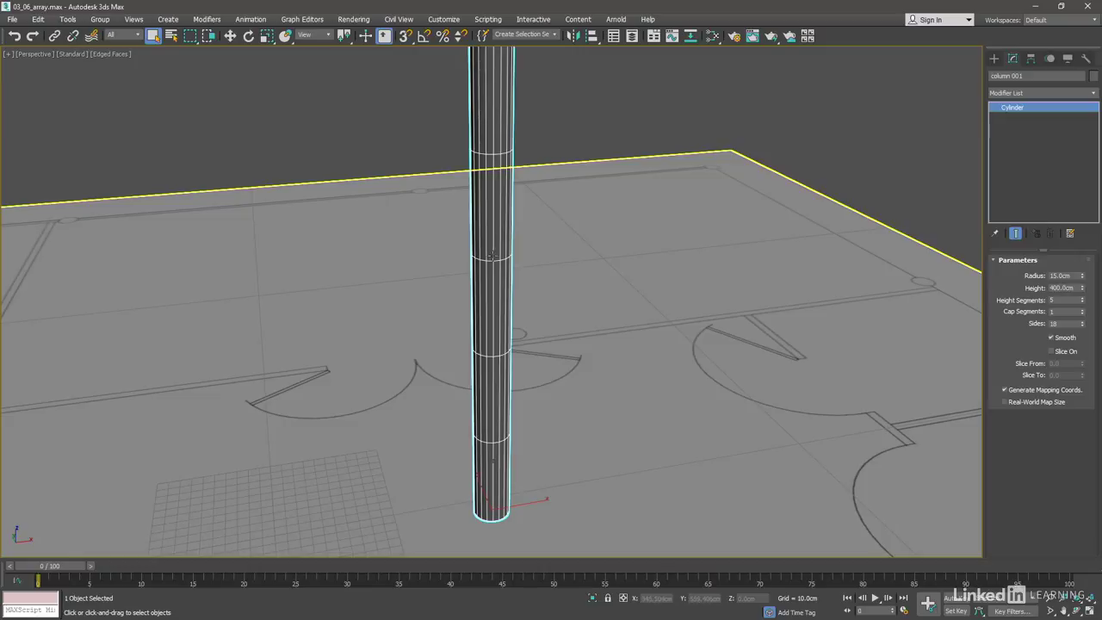
pyautogui.doubleClick(1048, 324)
pyautogui.write('36')
pyautogui.press('Return')
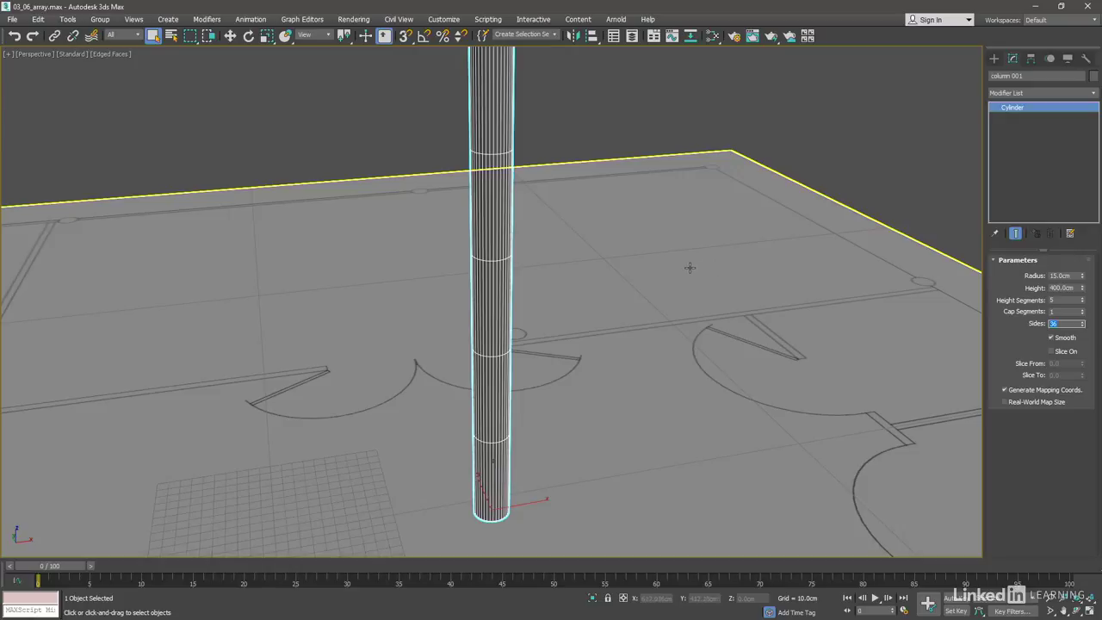
# Inspect the smoother column, then restore four viewports with the Top view active
pyautogui.scroll(-3, 646, 244)
pyautogui.scroll(-3, 646, 244)
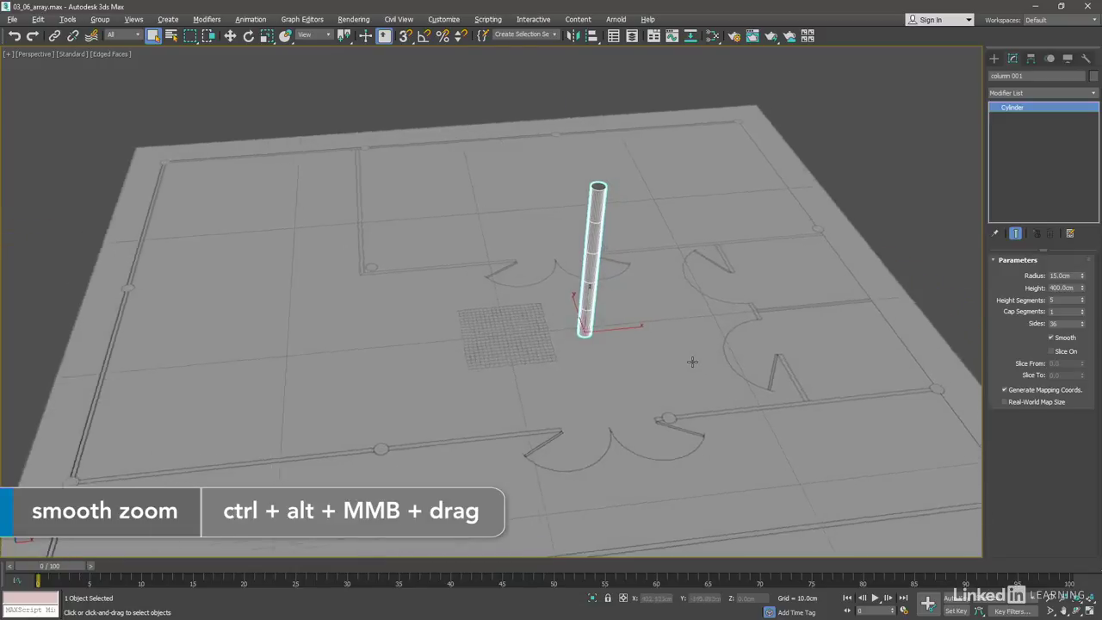
pyautogui.keyDown('alt'); pyautogui.moveTo(692, 361); pyautogui.dragTo(683, 362, button='middle'); pyautogui.keyUp('alt')
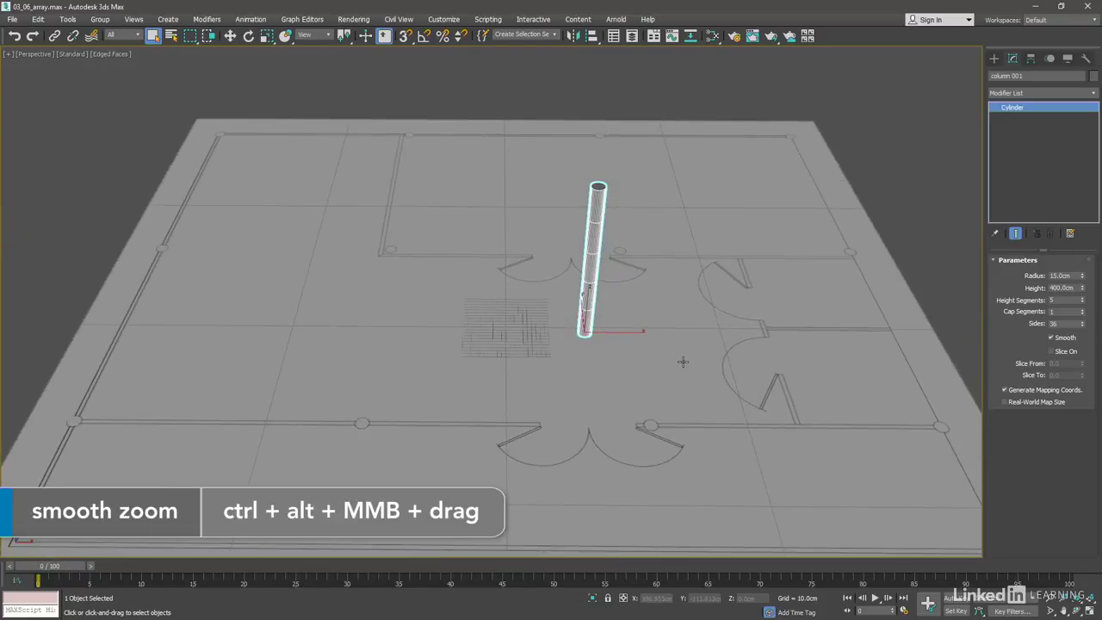
pyautogui.hotkey('alt', 'w')
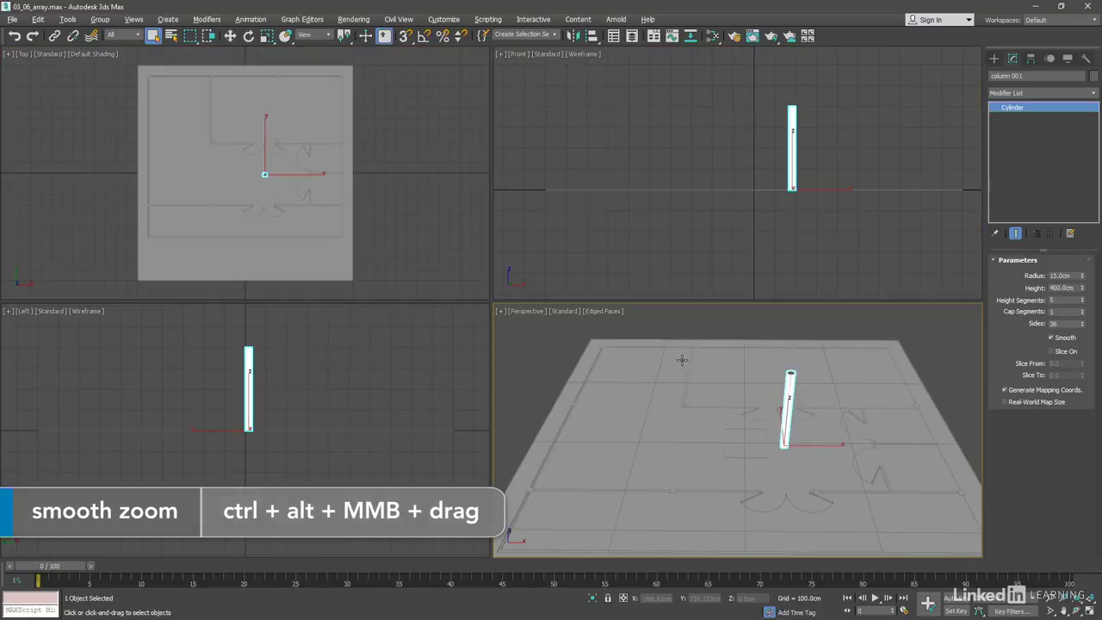
pyautogui.rightClick(374, 196)
# In the maximized Top view, drag the column to the floor plan's top-left wall corner
pyautogui.hotkey('alt', 'w')
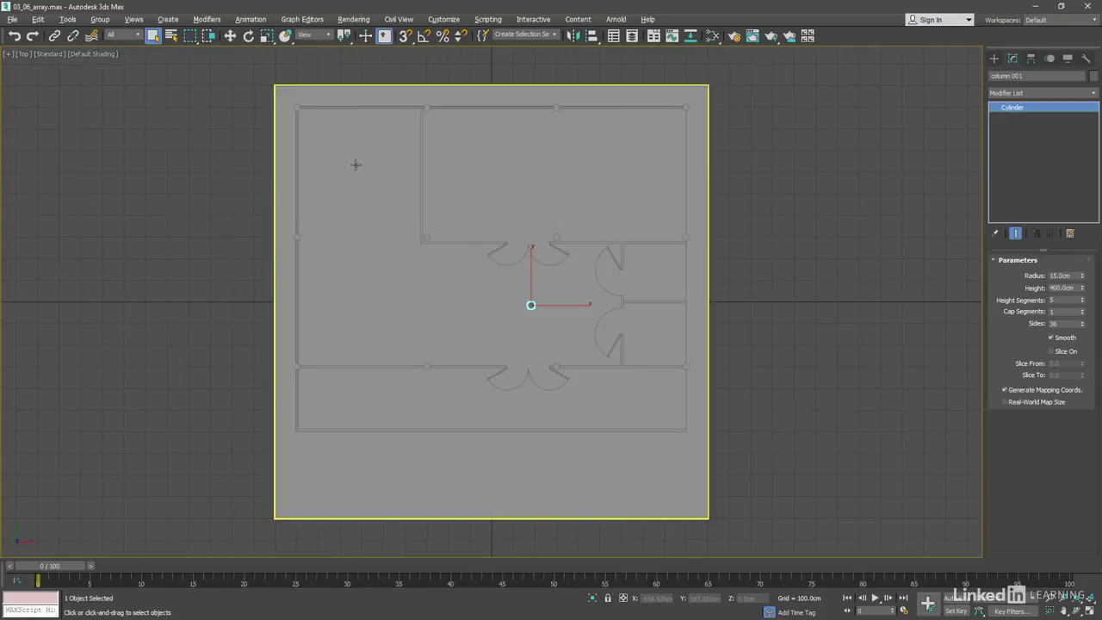
pyautogui.press('w')
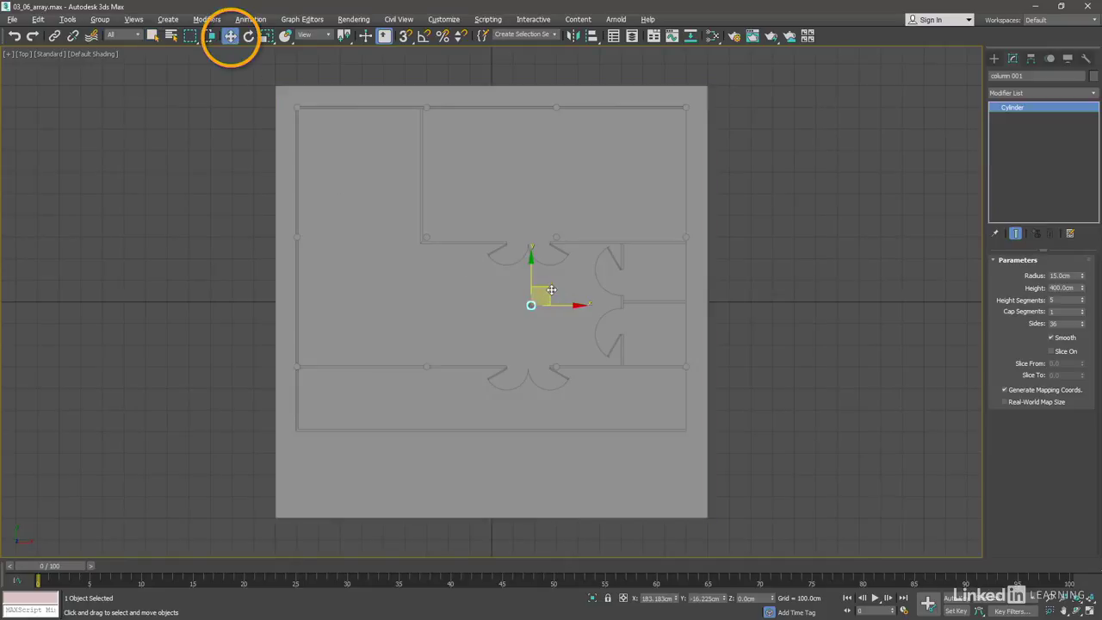
pyautogui.moveTo(544, 305); pyautogui.dragTo(316, 91)
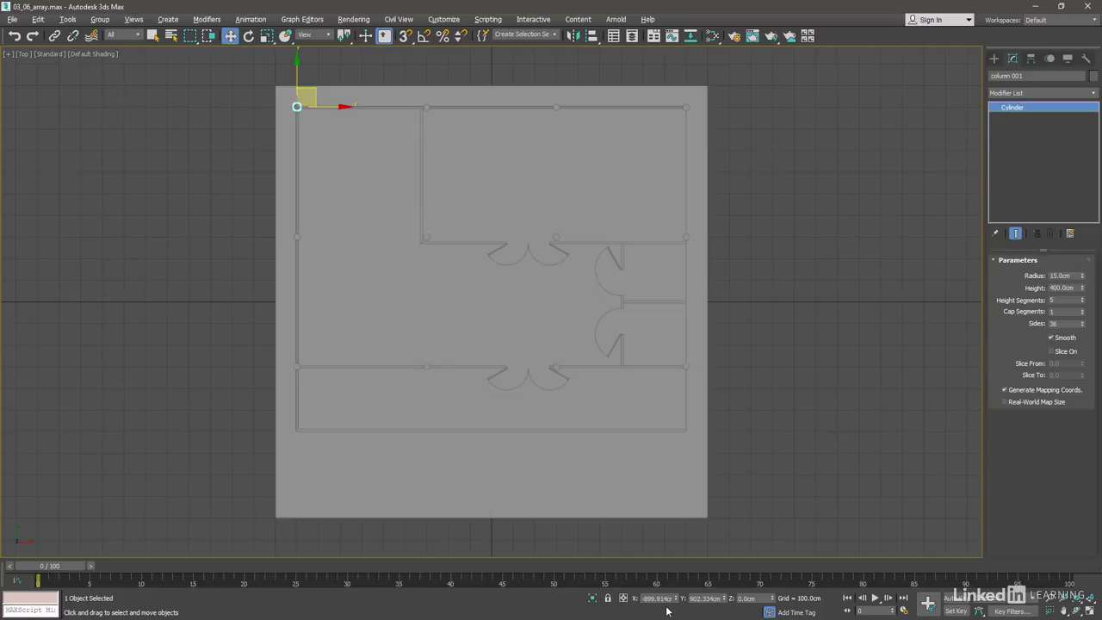
# Enter the column position as X −900 cm, Y 900 cm and zoom to it
pyautogui.doubleClick(656, 598)
pyautogui.write('-900')
pyautogui.press('Tab')
pyautogui.write('9')
pyautogui.press('Return')
pyautogui.press('z')
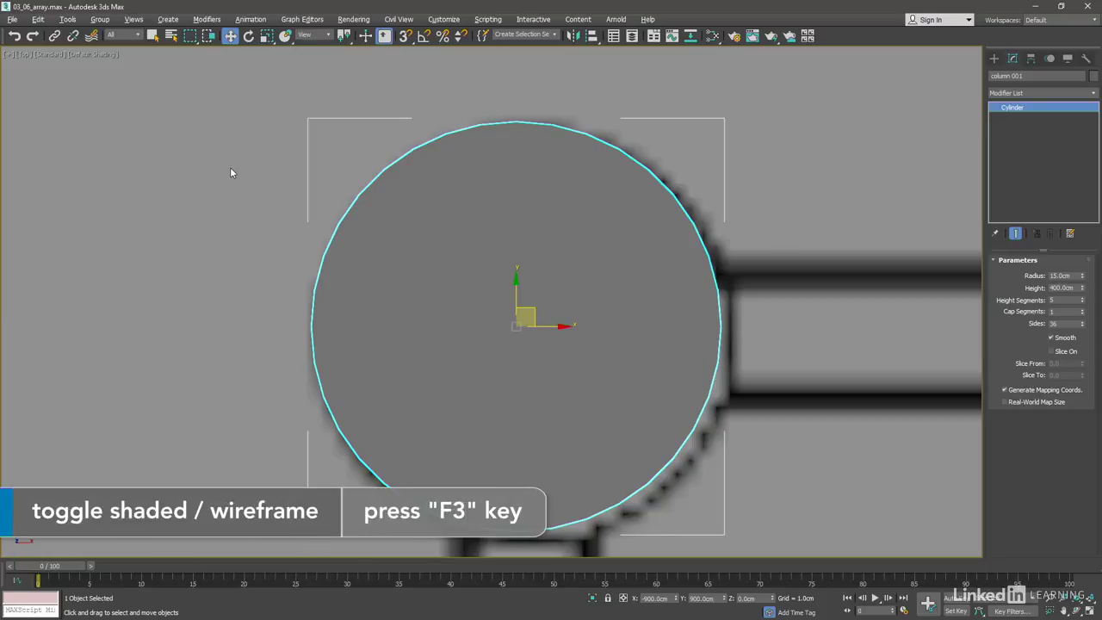
pyautogui.press('F3')
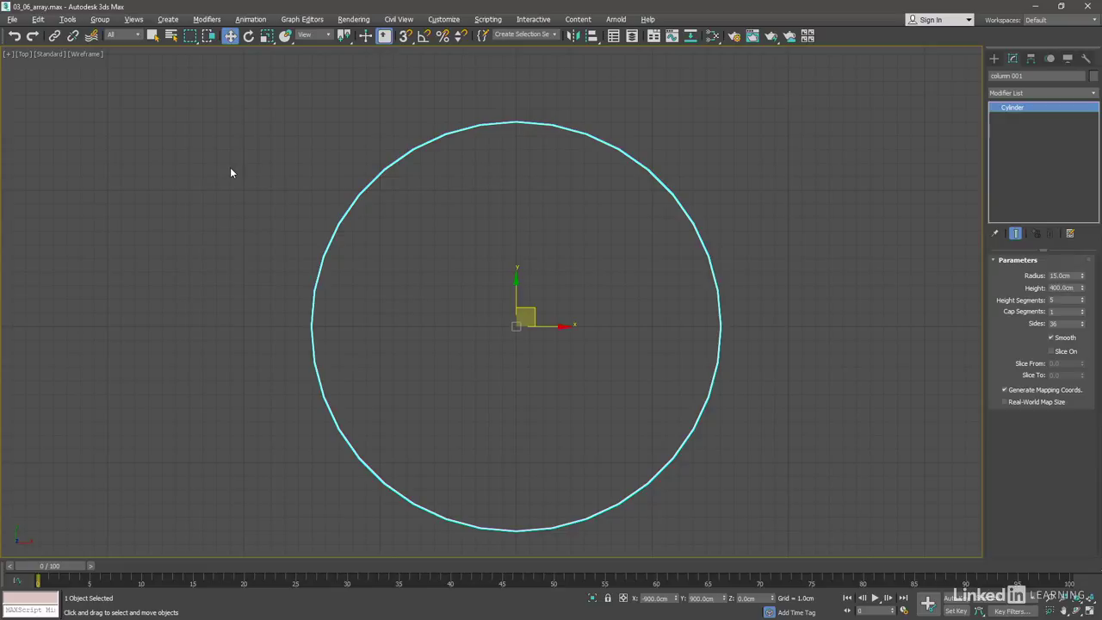
pyautogui.press('F3')
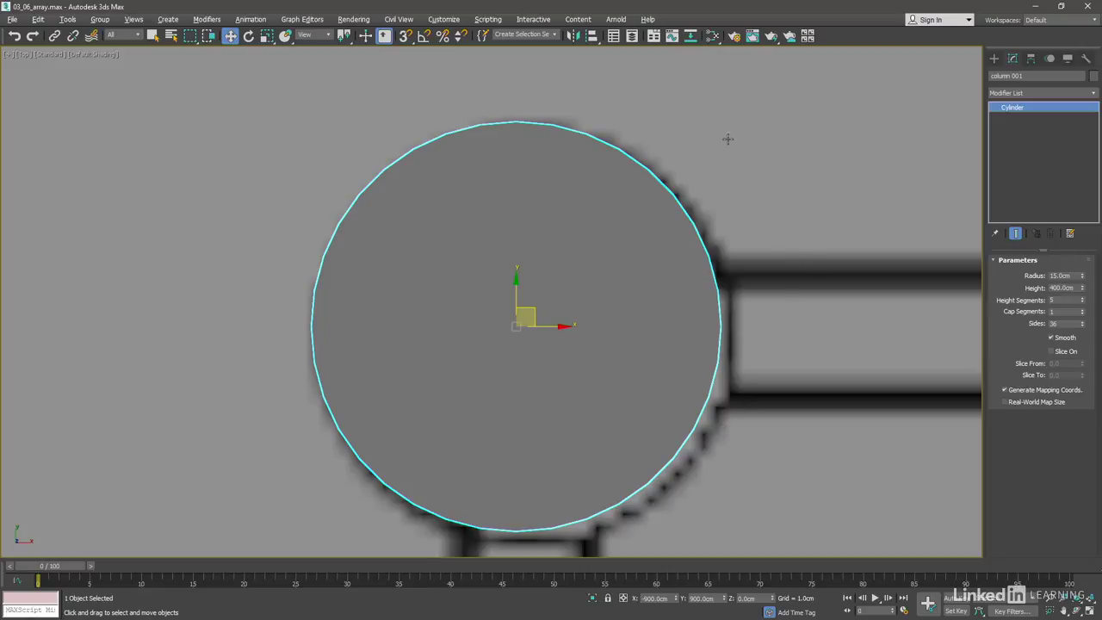
pyautogui.scroll(-2, 752, 154)
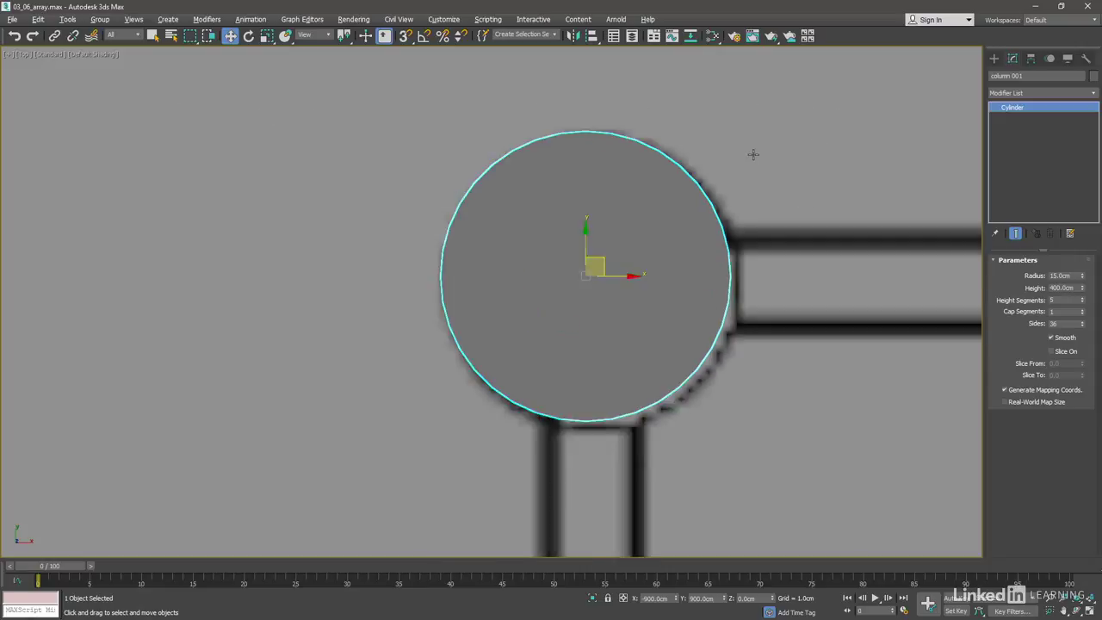
pyautogui.scroll(-3, 752, 154)
pyautogui.scroll(-2, 753, 154)
pyautogui.scroll(-1, 757, 152)
pyautogui.scroll(-3, 763, 150)
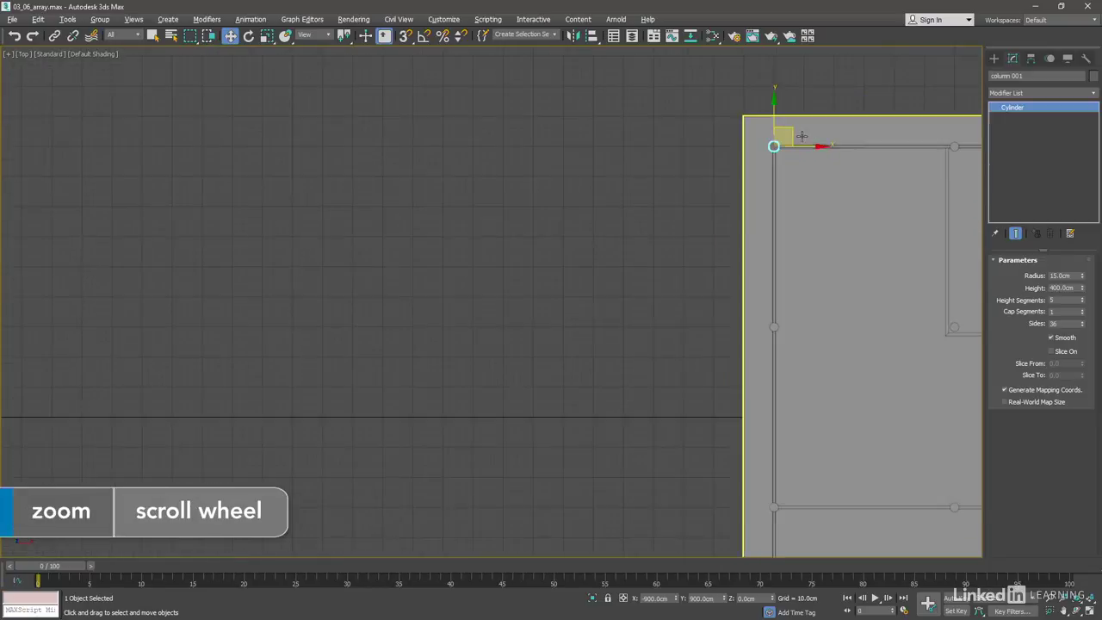
pyautogui.moveTo(796, 136); pyautogui.dragTo(255, 166, button='middle')
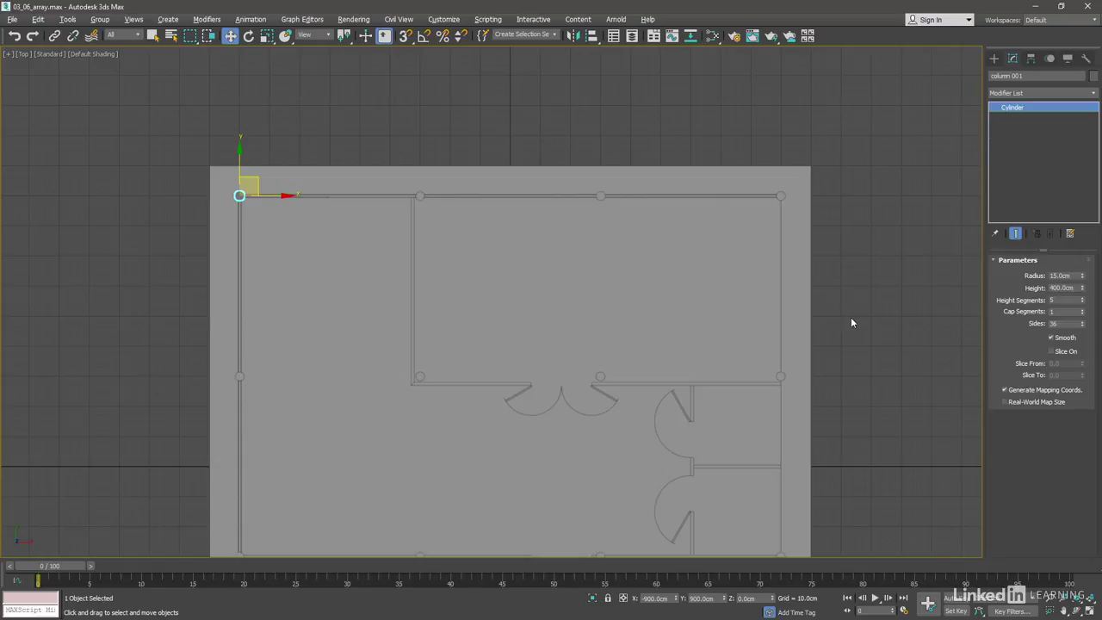
# Restore the four viewports and pan the Perspective view to show the corner column
pyautogui.hotkey('alt', 'w')
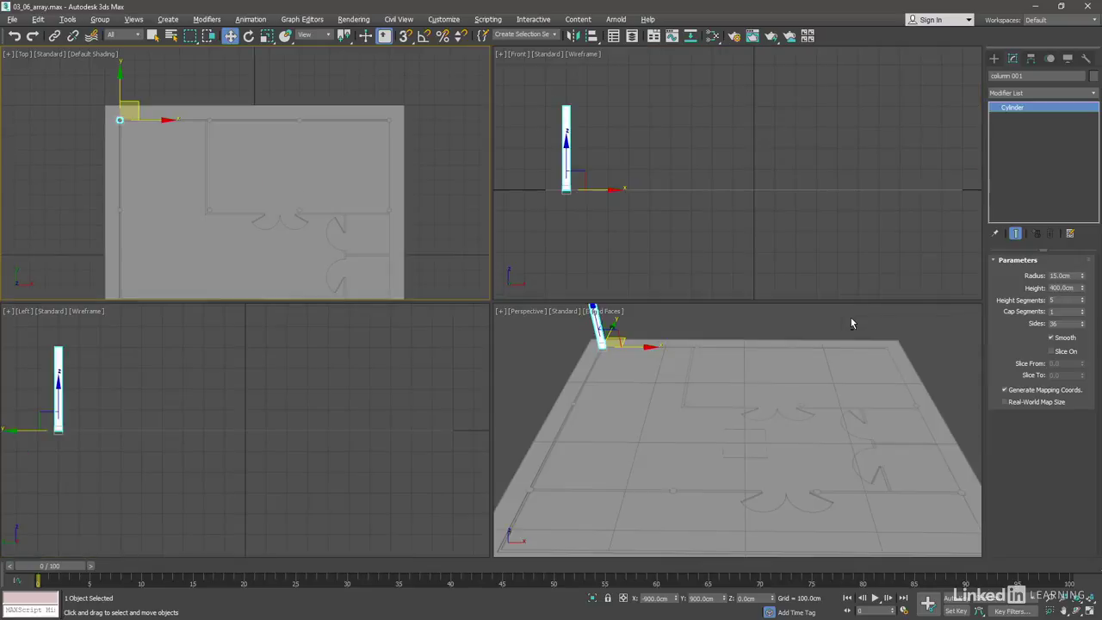
pyautogui.rightClick(771, 441)
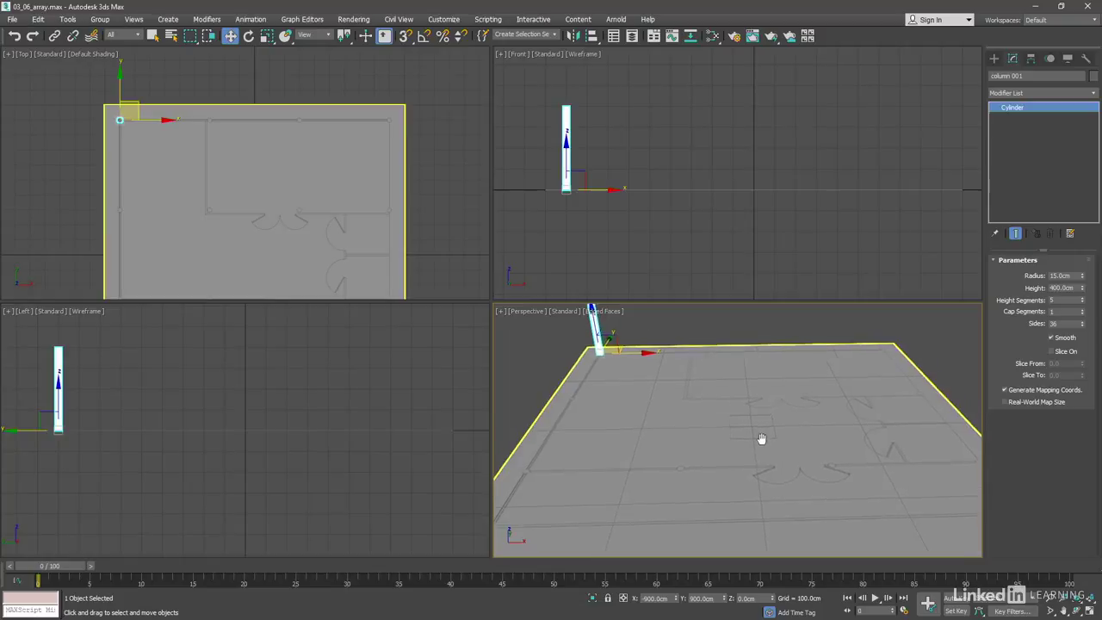
pyautogui.moveTo(770, 442); pyautogui.dragTo(750, 445, button='middle')
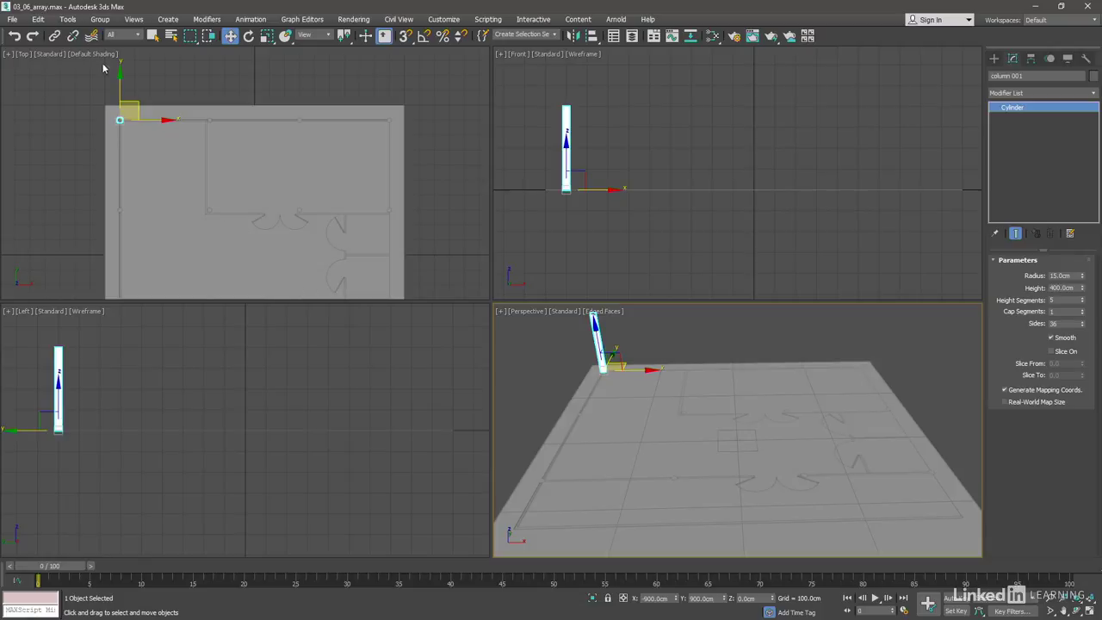
pyautogui.click(67, 19)
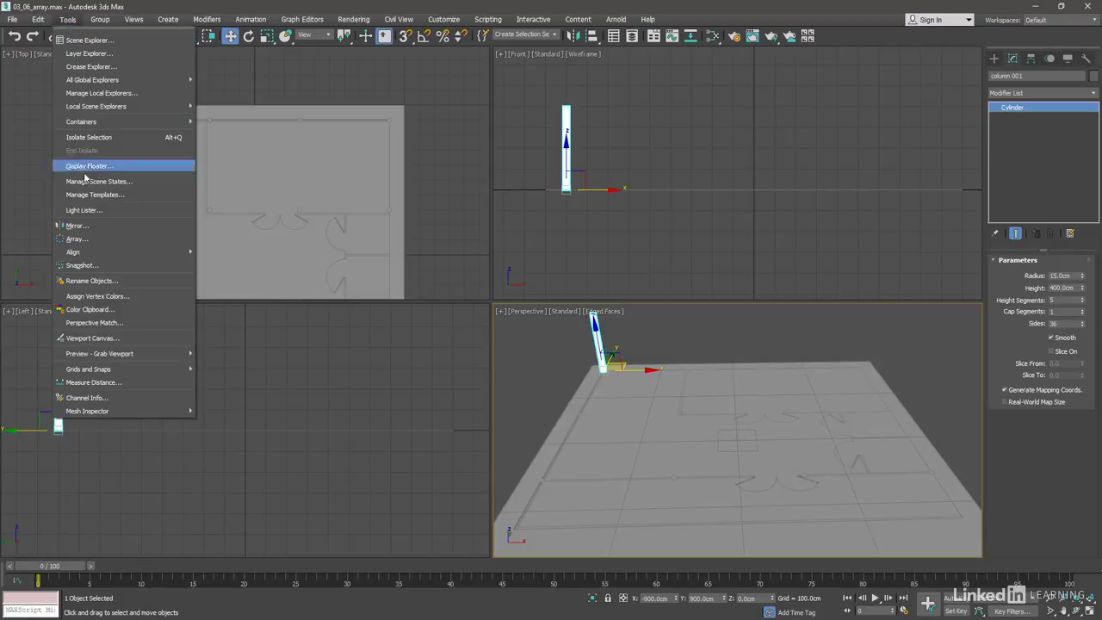
pyautogui.click(84, 240)
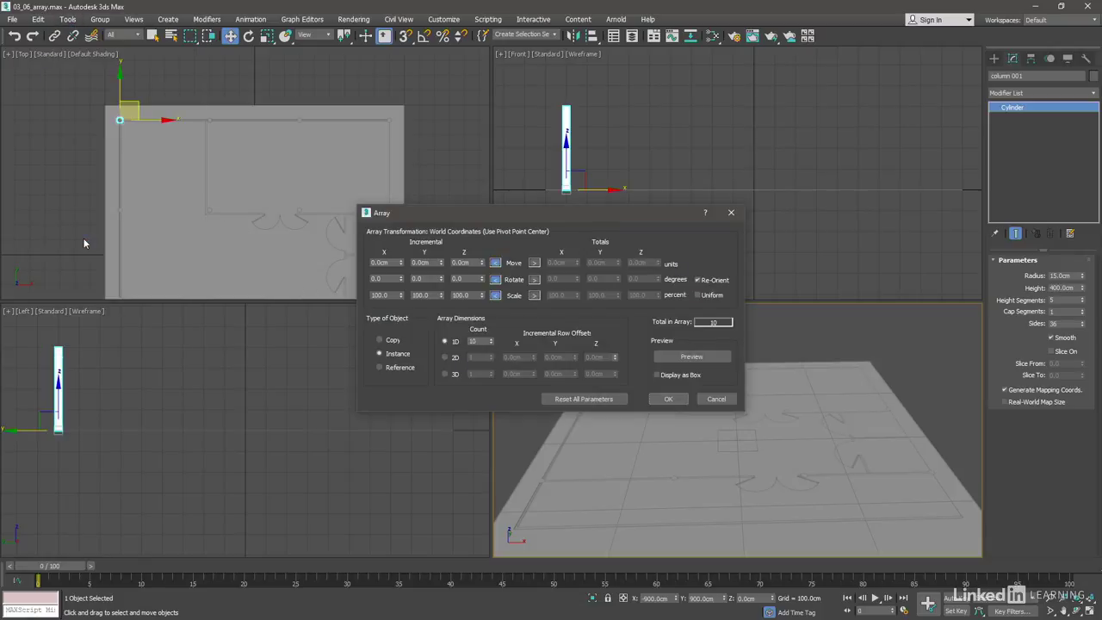
pyautogui.moveTo(464, 216); pyautogui.dragTo(194, 345)
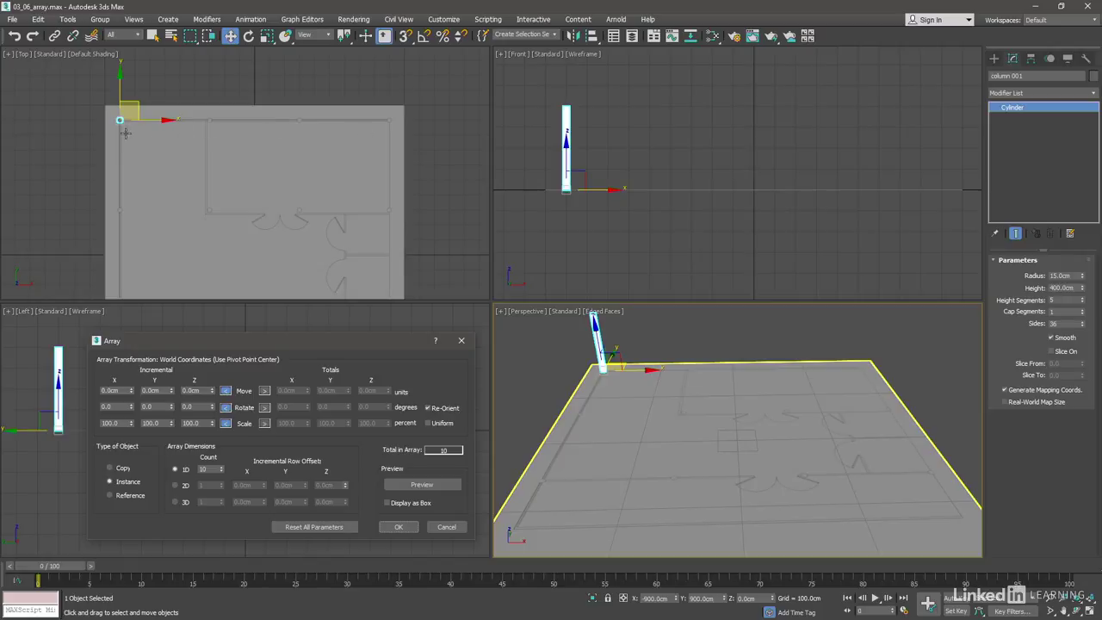
pyautogui.moveTo(381, 239); pyautogui.dragTo(380, 206, button='middle')
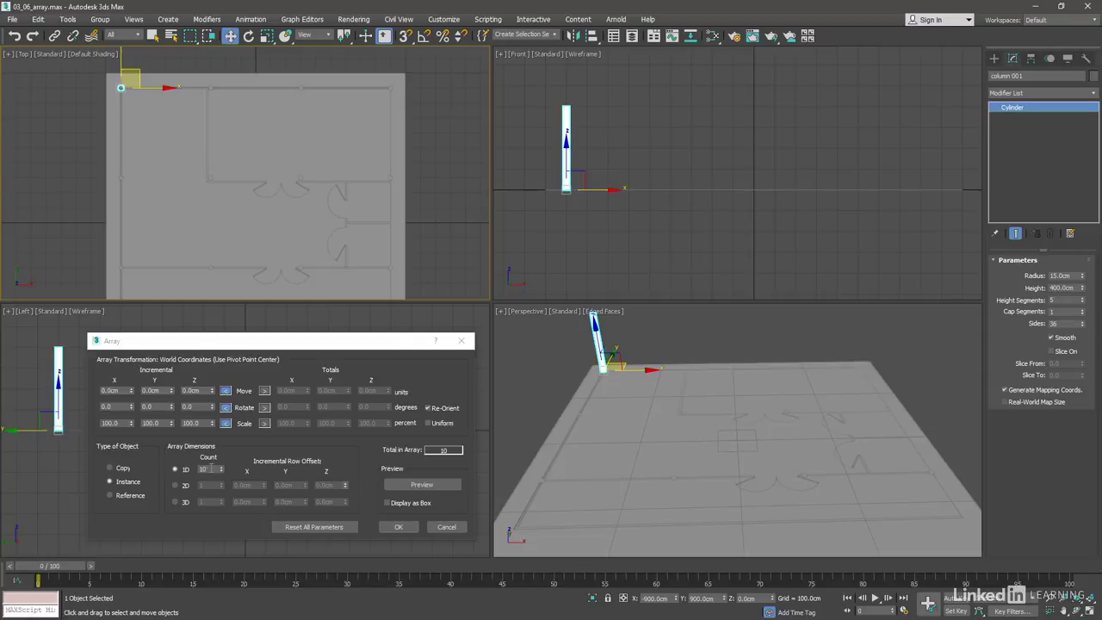
# Preview an array with 1D count 4 and a 600 cm incremental move along X
pyautogui.doubleClick(214, 468)
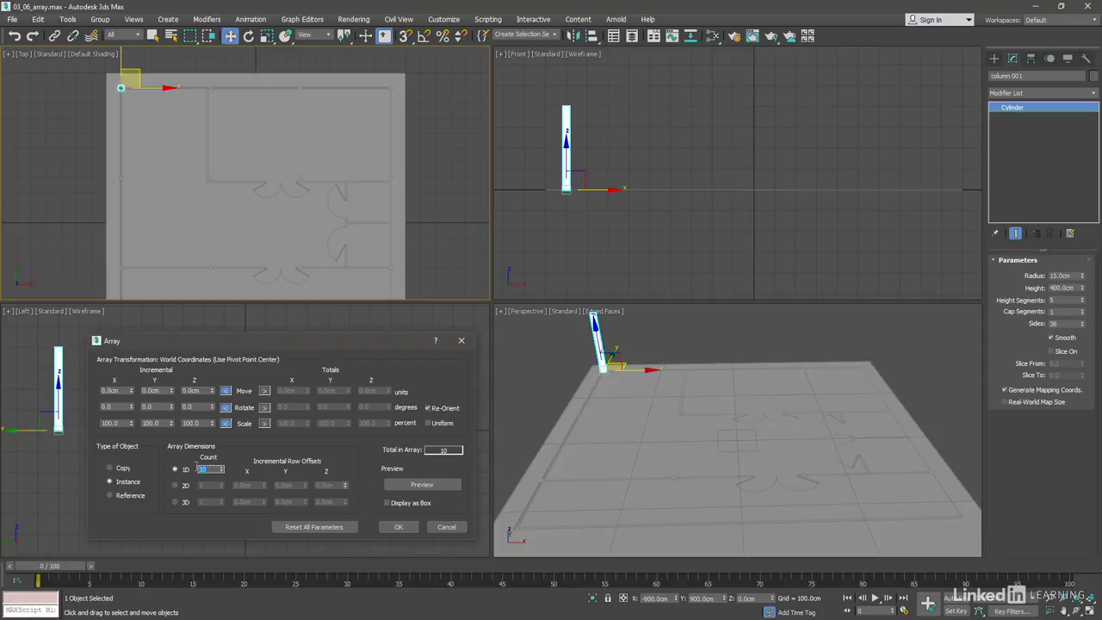
pyautogui.write('4')
pyautogui.click(399, 489)
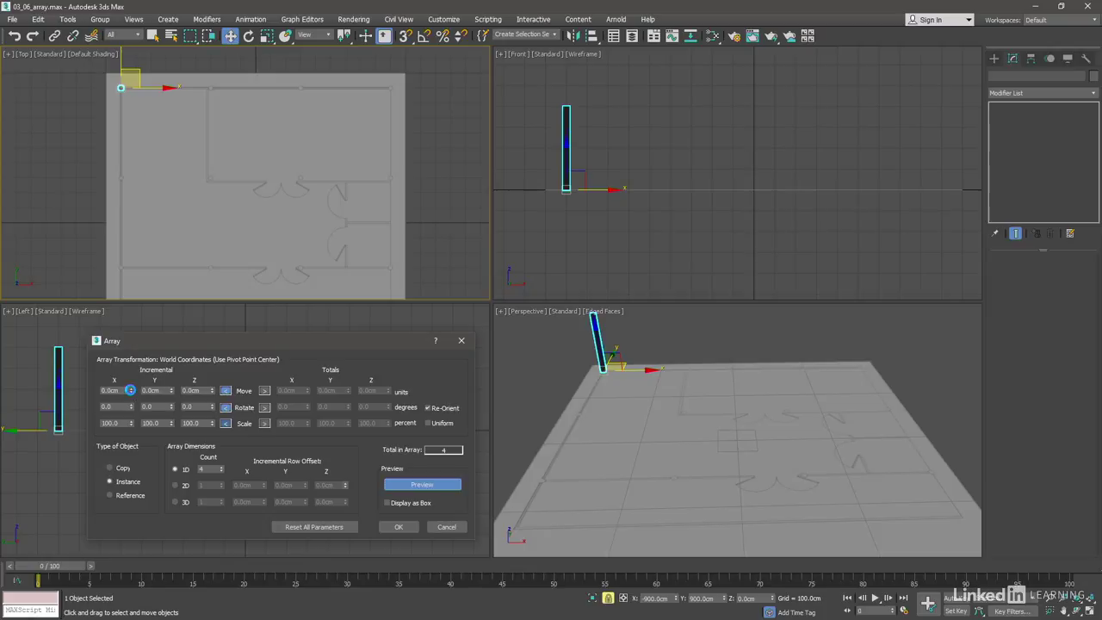
pyautogui.moveTo(131, 391); pyautogui.dragTo(162, 255)
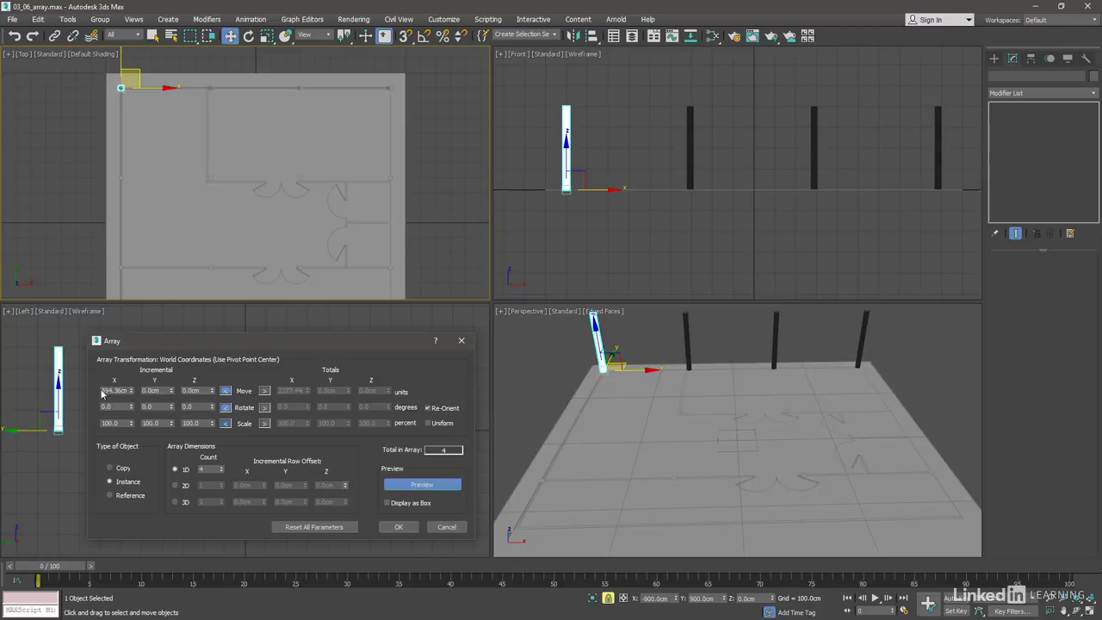
pyautogui.moveTo(102, 390); pyautogui.dragTo(134, 395)
pyautogui.write('600')
pyautogui.press('Tab')
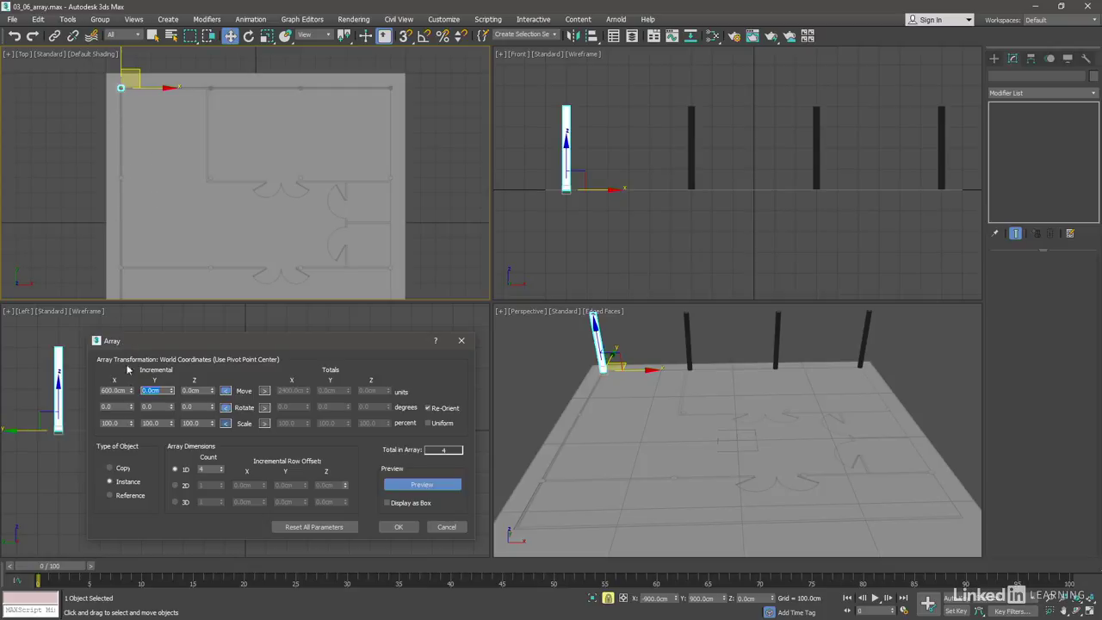
# Switch the array to 2D with count 3 and a −600 cm Y row offset
pyautogui.click(175, 486)
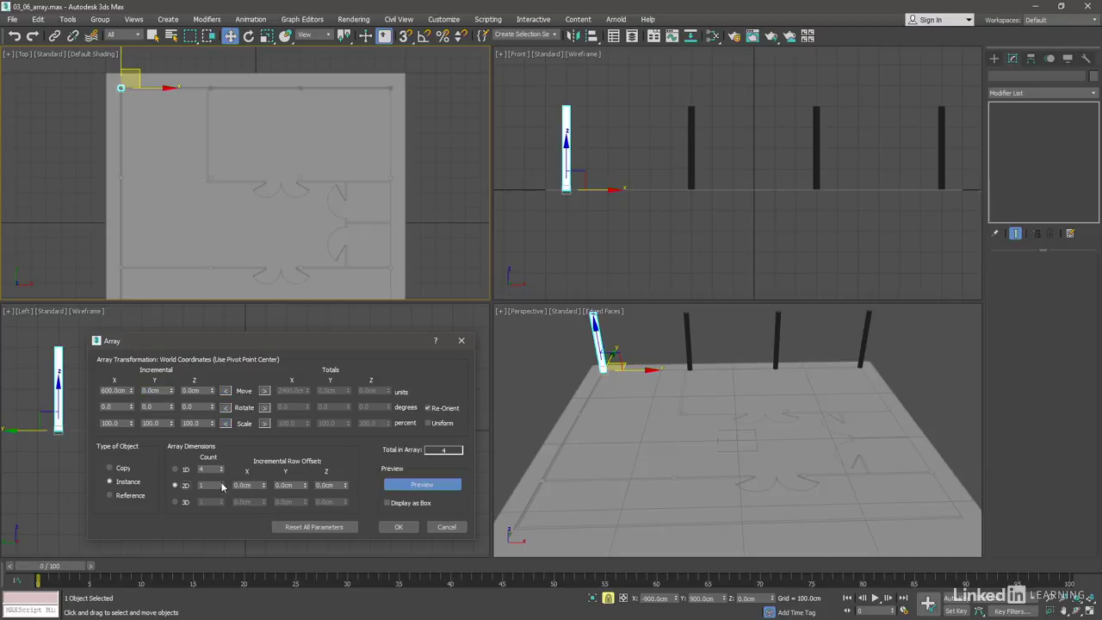
pyautogui.click(221, 483)
pyautogui.write('3')
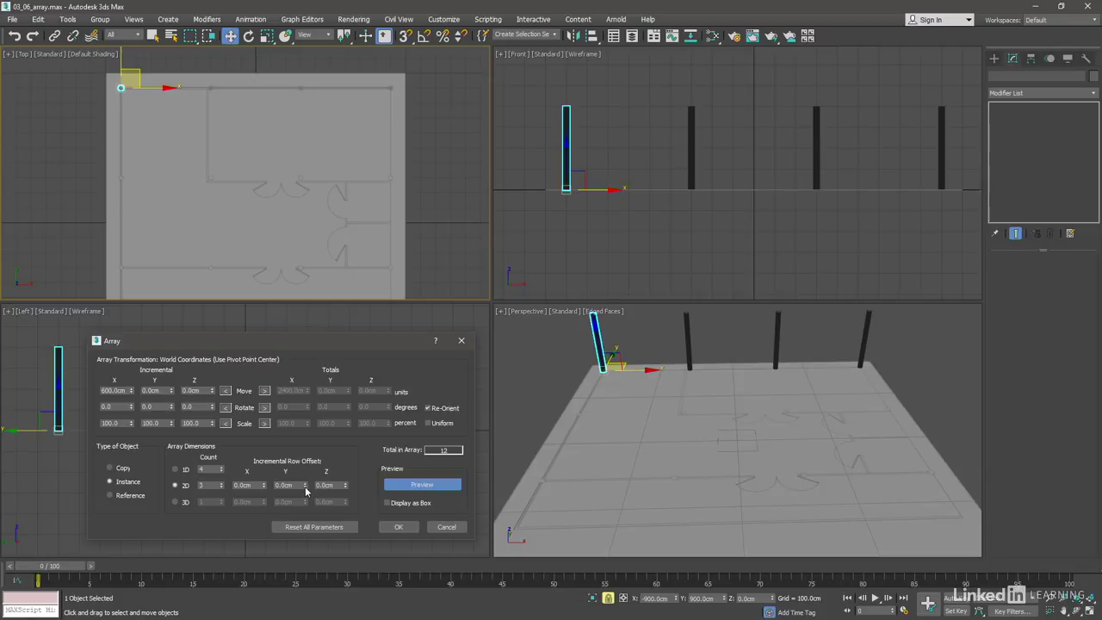
pyautogui.moveTo(305, 489)
pyautogui.mouseDown()
pyautogui.moveTo(294, 616)
pyautogui.moveTo(290, 119)
pyautogui.mouseUp()
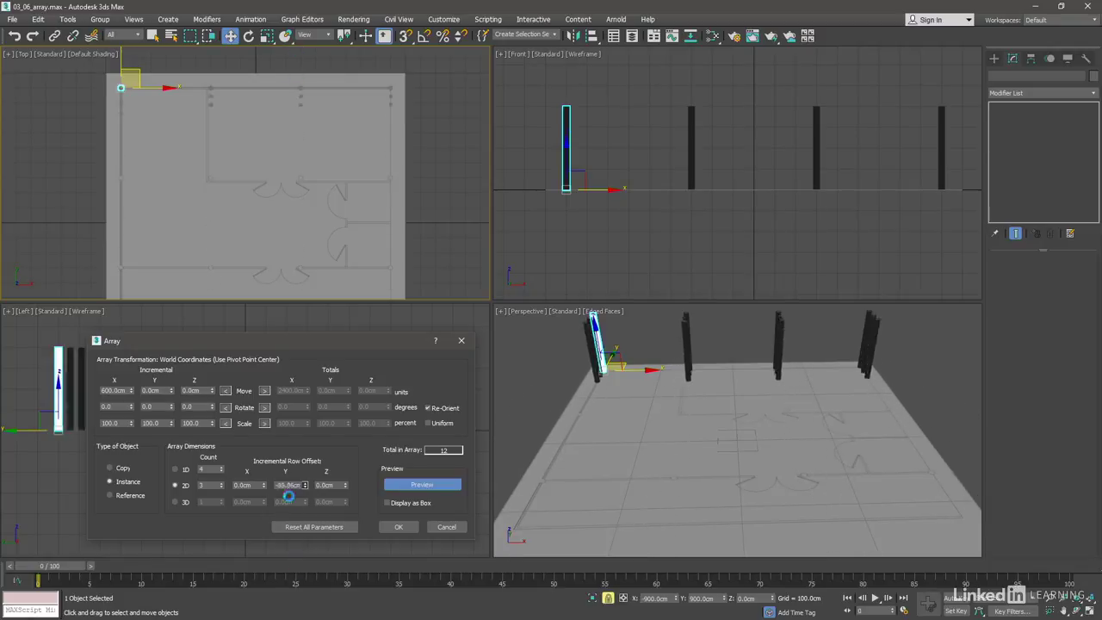
pyautogui.moveTo(290, 119); pyautogui.dragTo(285, 551)
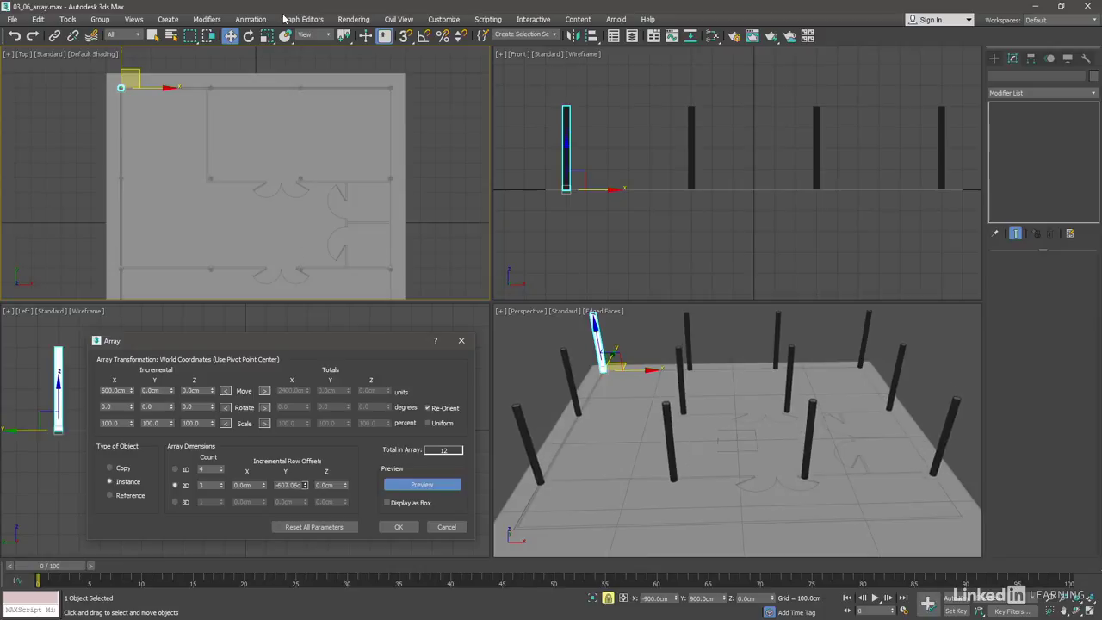
pyautogui.moveTo(285, 551); pyautogui.dragTo(284, 17)
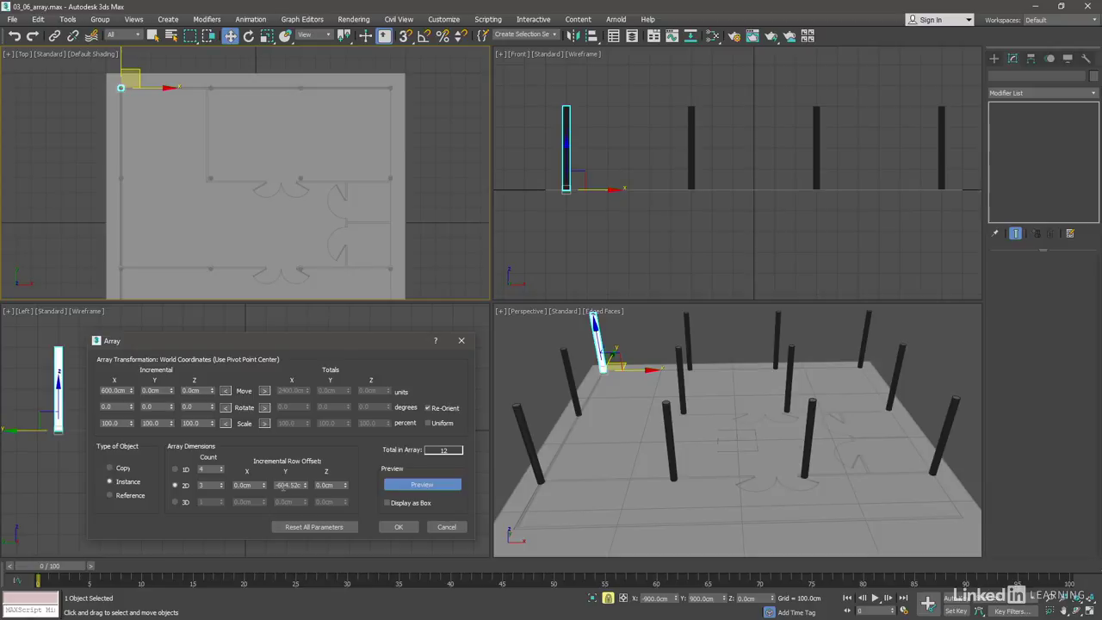
pyautogui.moveTo(277, 484); pyautogui.dragTo(355, 485)
pyautogui.write('00')
pyautogui.press('Return')
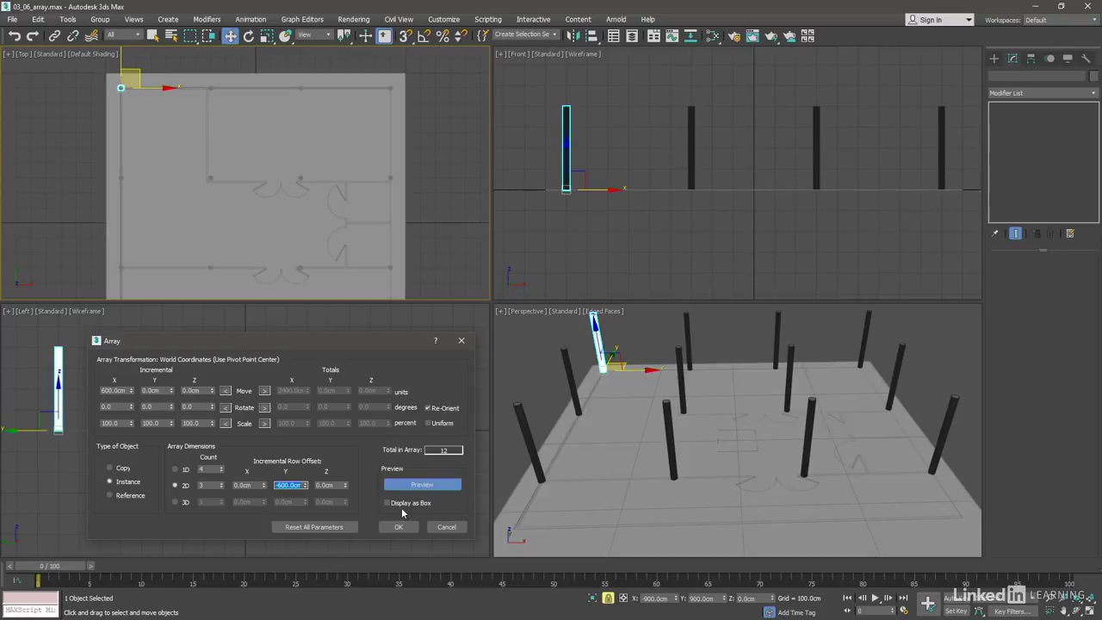
# Orbit and zoom the Perspective view to inspect the twelve-column grid preview
pyautogui.keyDown('alt'); pyautogui.moveTo(649, 469); pyautogui.dragTo(687, 465, button='middle'); pyautogui.keyUp('alt')
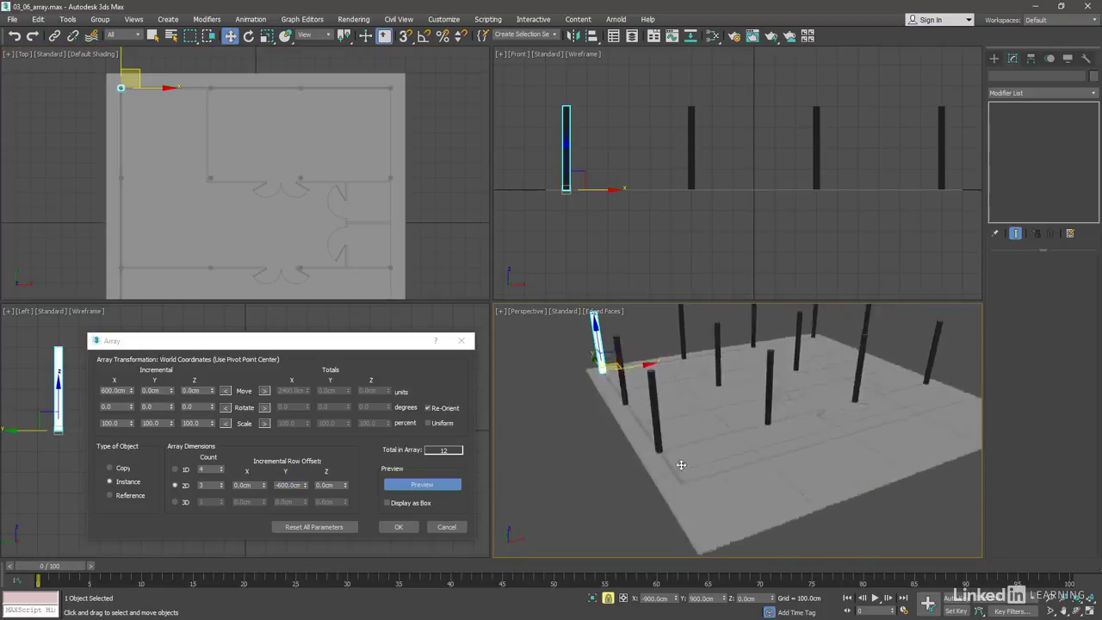
pyautogui.scroll(5, 723, 433)
pyautogui.scroll(-2, 723, 433)
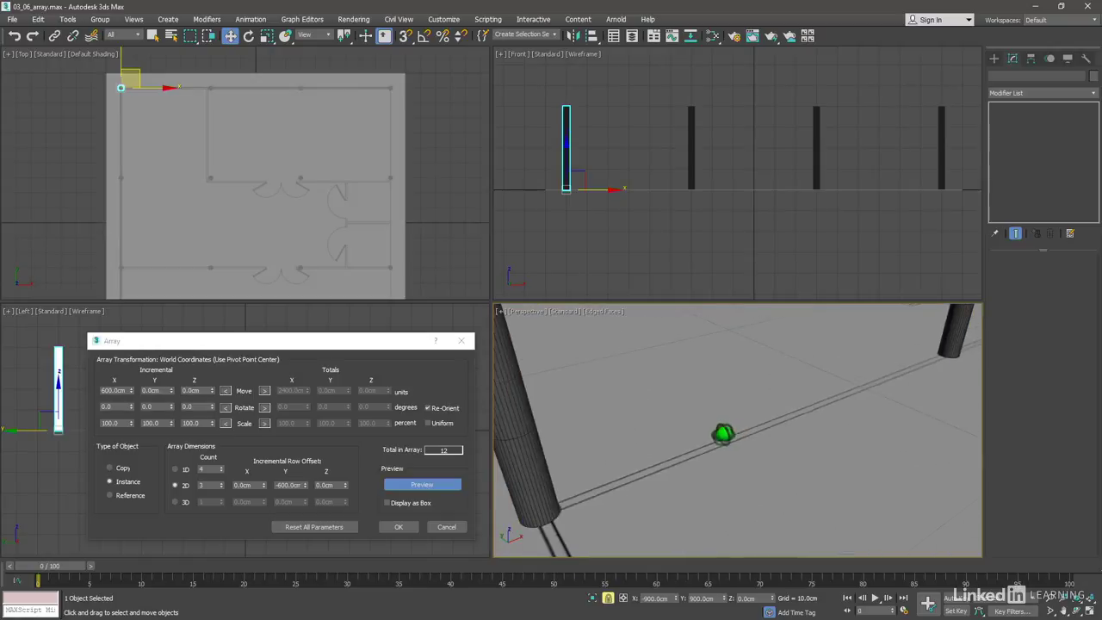
pyautogui.scroll(-2, 727, 429)
pyautogui.scroll(-4, 736, 422)
pyautogui.scroll(-3, 744, 413)
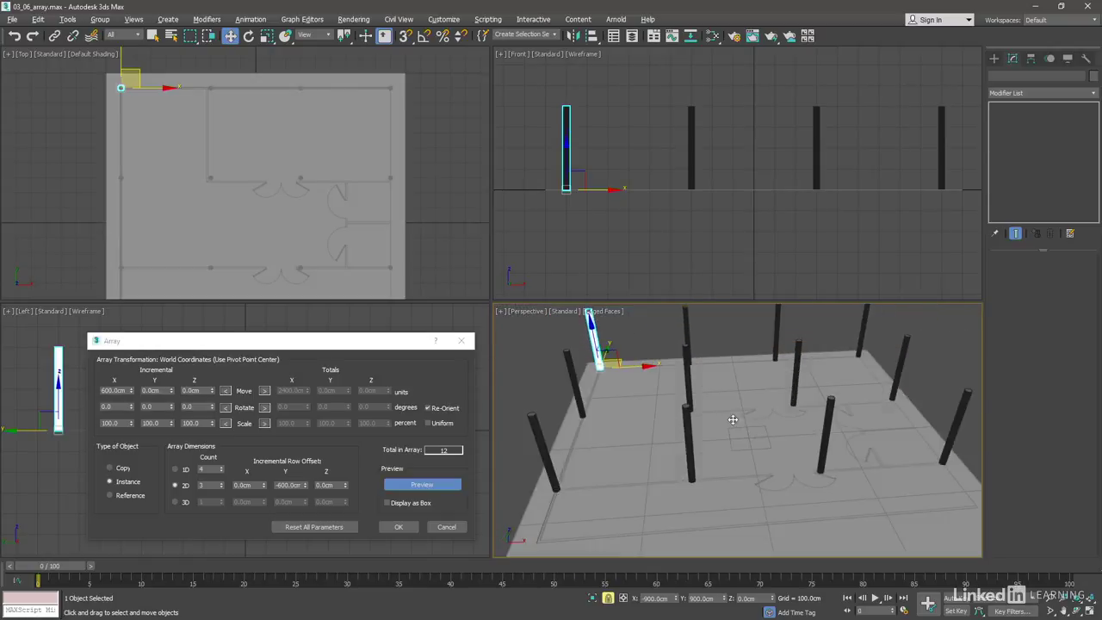
pyautogui.scroll(1, 745, 414)
pyautogui.scroll(1, 732, 420)
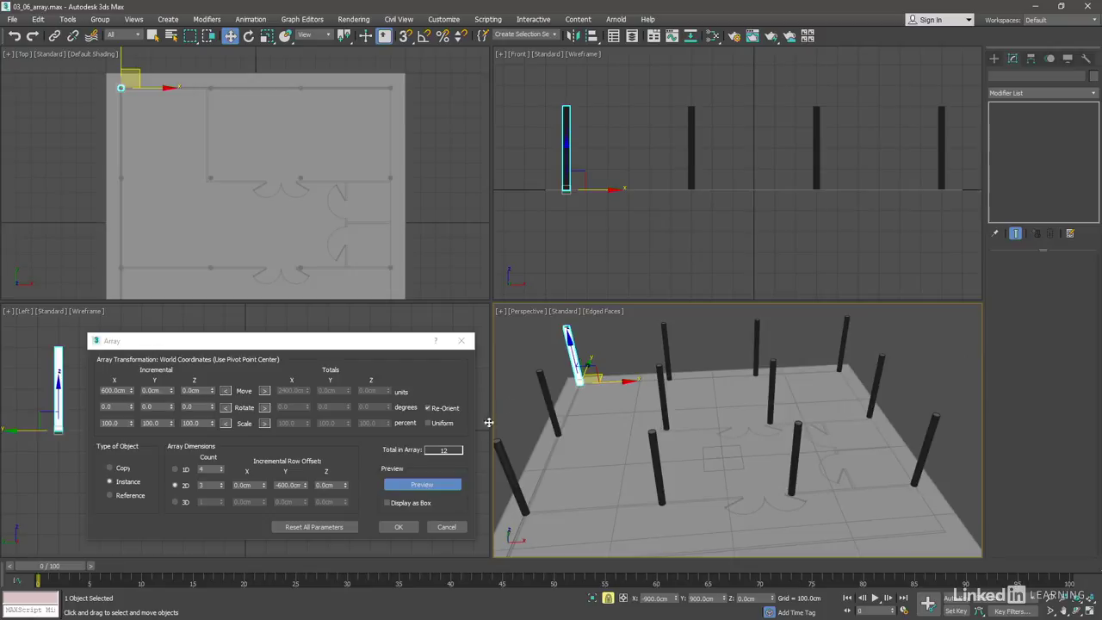
# Create the twelve arrayed columns, then select several of them to check their names
pyautogui.click(396, 526)
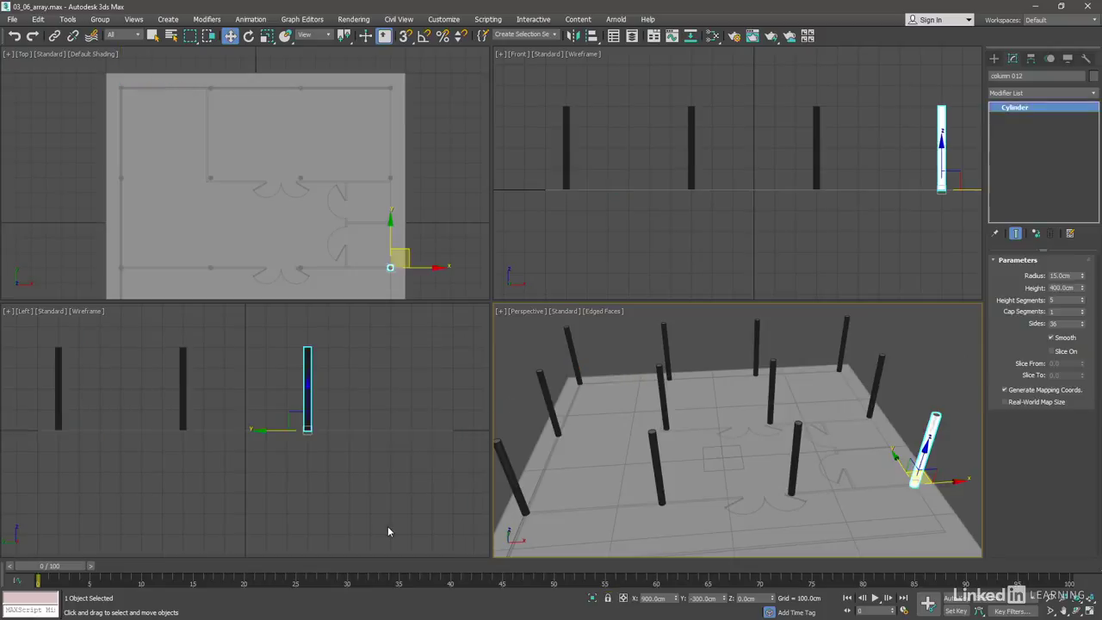
pyautogui.click(883, 366)
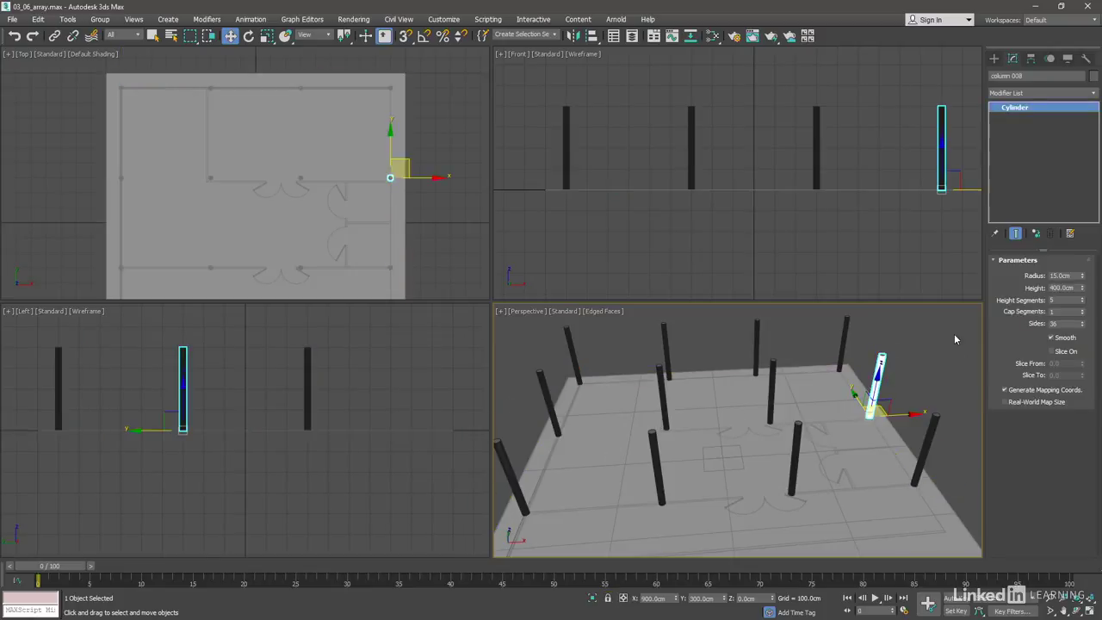
pyautogui.click(847, 334)
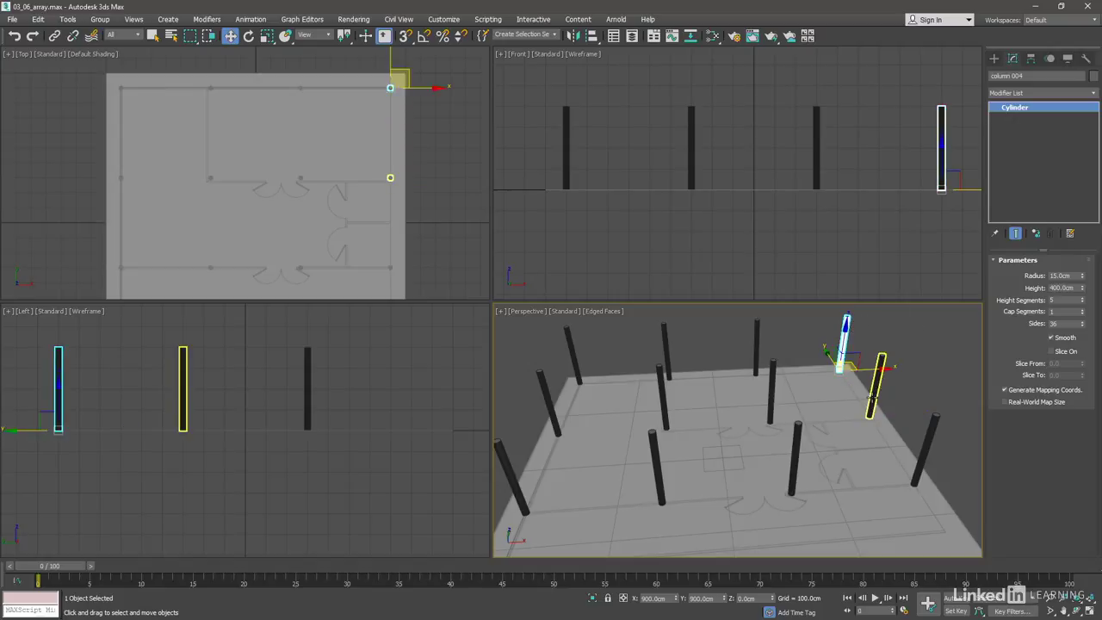
pyautogui.click(873, 390)
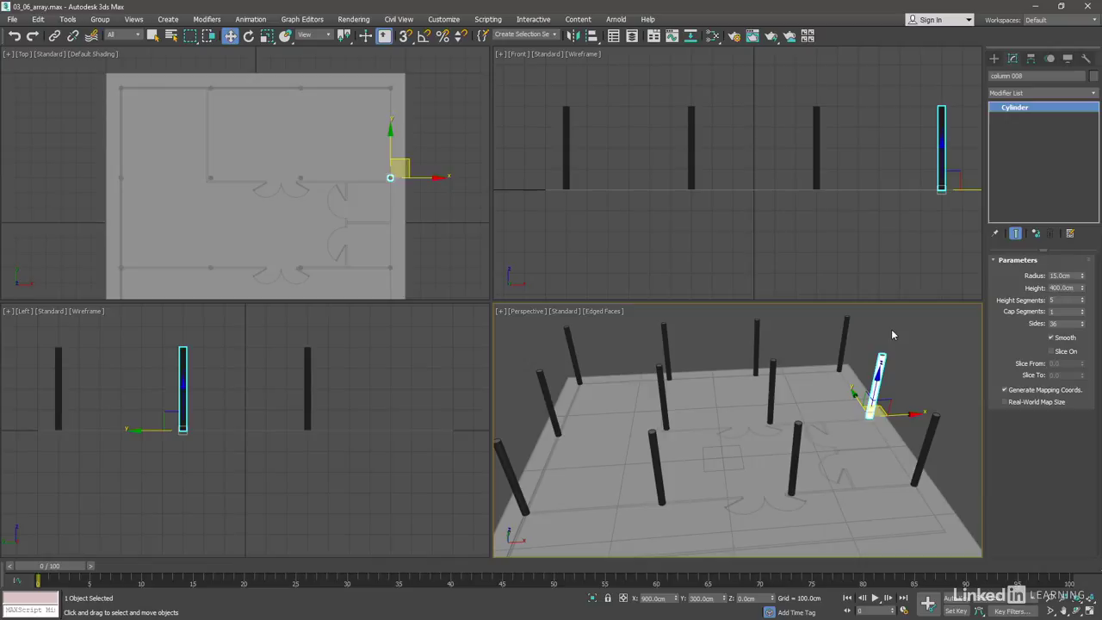
# Select column 001 and reopen the Array dialog still holding the 4×3, 600 cm settings
pyautogui.click(573, 350)
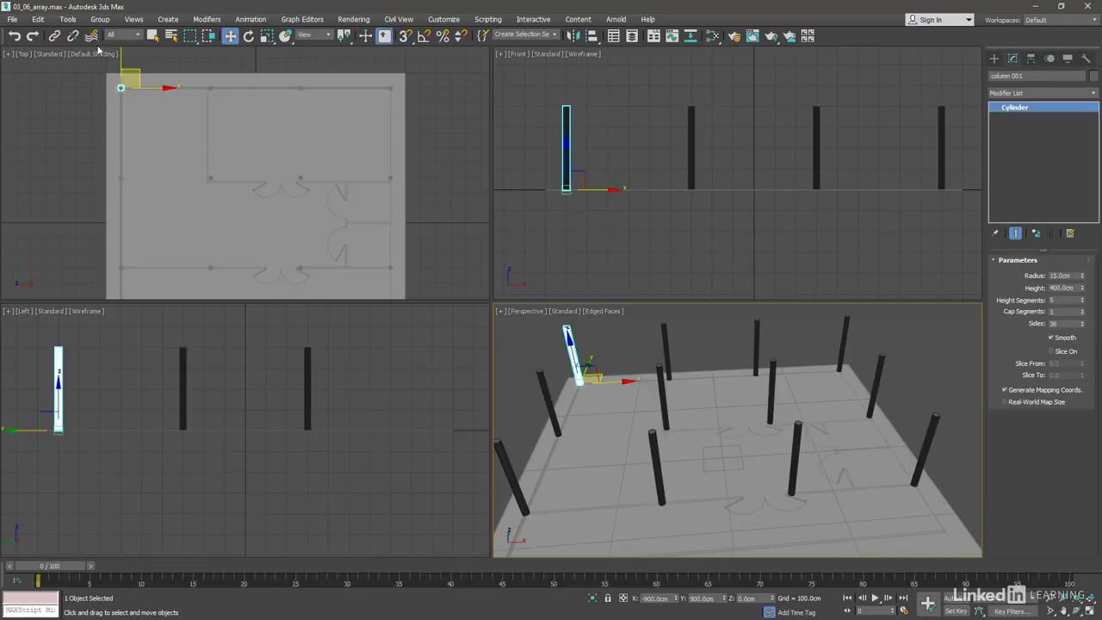
pyautogui.click(67, 19)
pyautogui.click(98, 239)
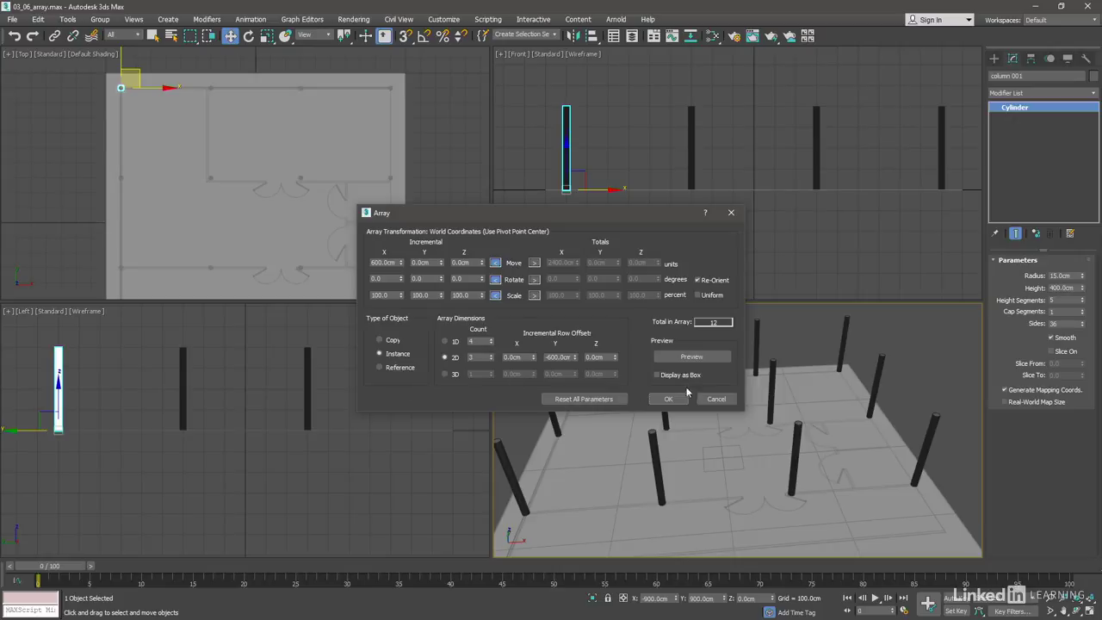
# Cancel the Array dialog, keep the instanced columns at 400 cm height, and deselect everything
pyautogui.click(716, 399)
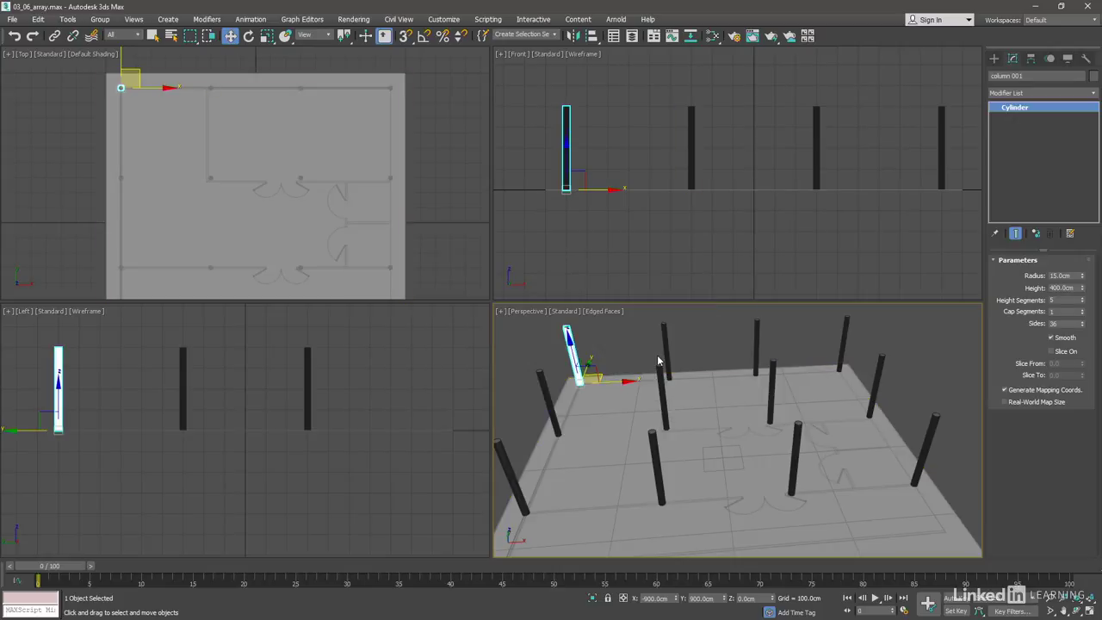
pyautogui.click(665, 349)
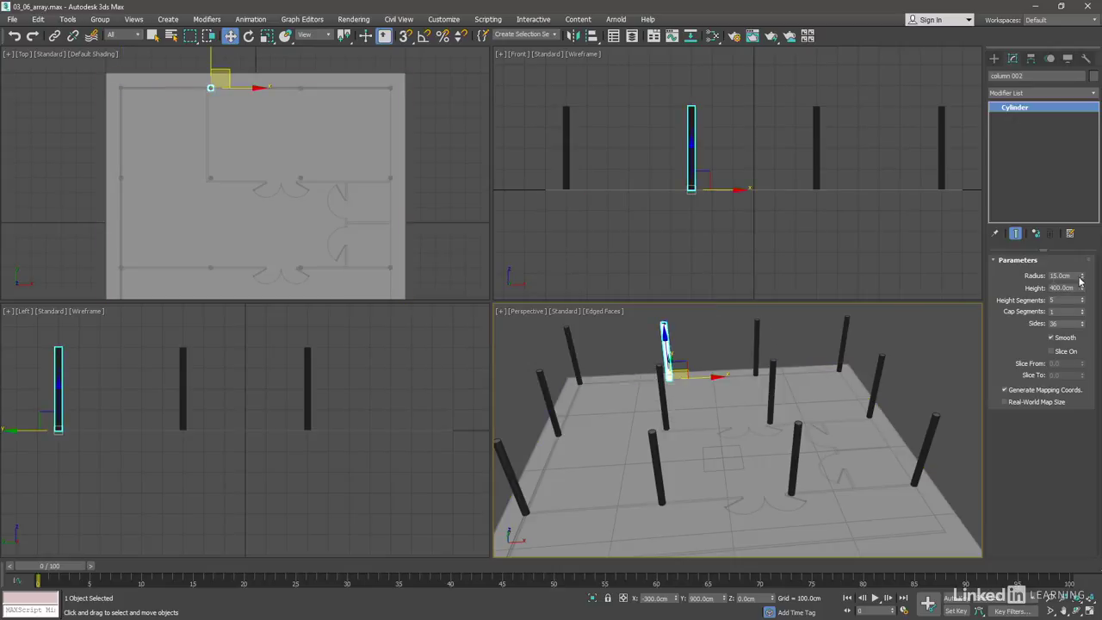
pyautogui.moveTo(1081, 287)
pyautogui.mouseDown()
pyautogui.moveTo(1068, 268)
pyautogui.moveTo(1076, 225)
pyautogui.moveTo(1081, 288)
pyautogui.mouseUp()
pyautogui.click(918, 353)
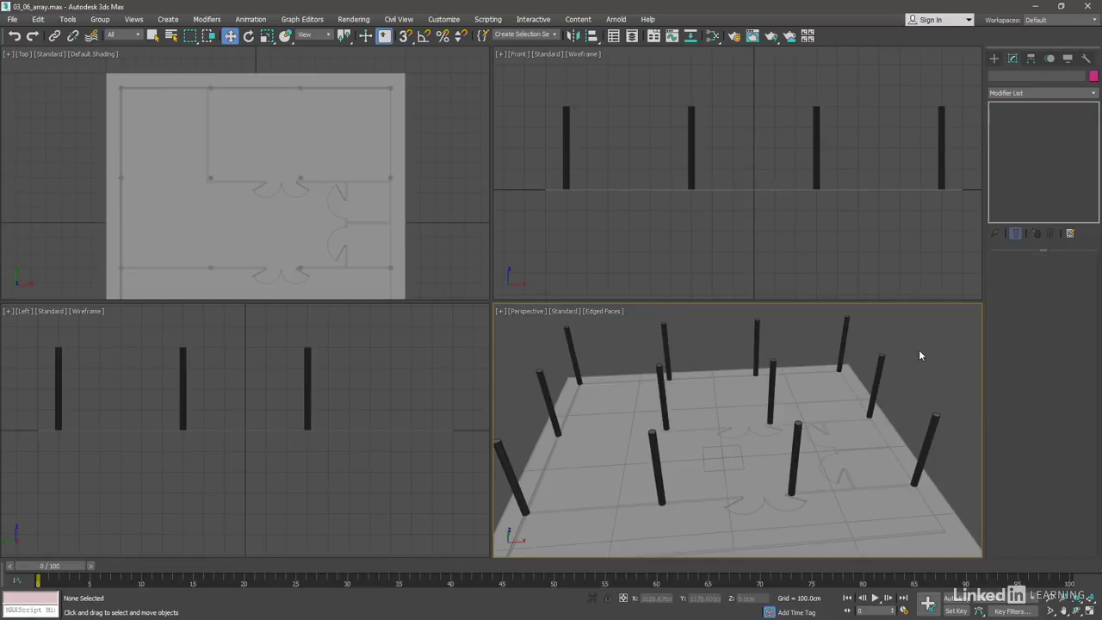